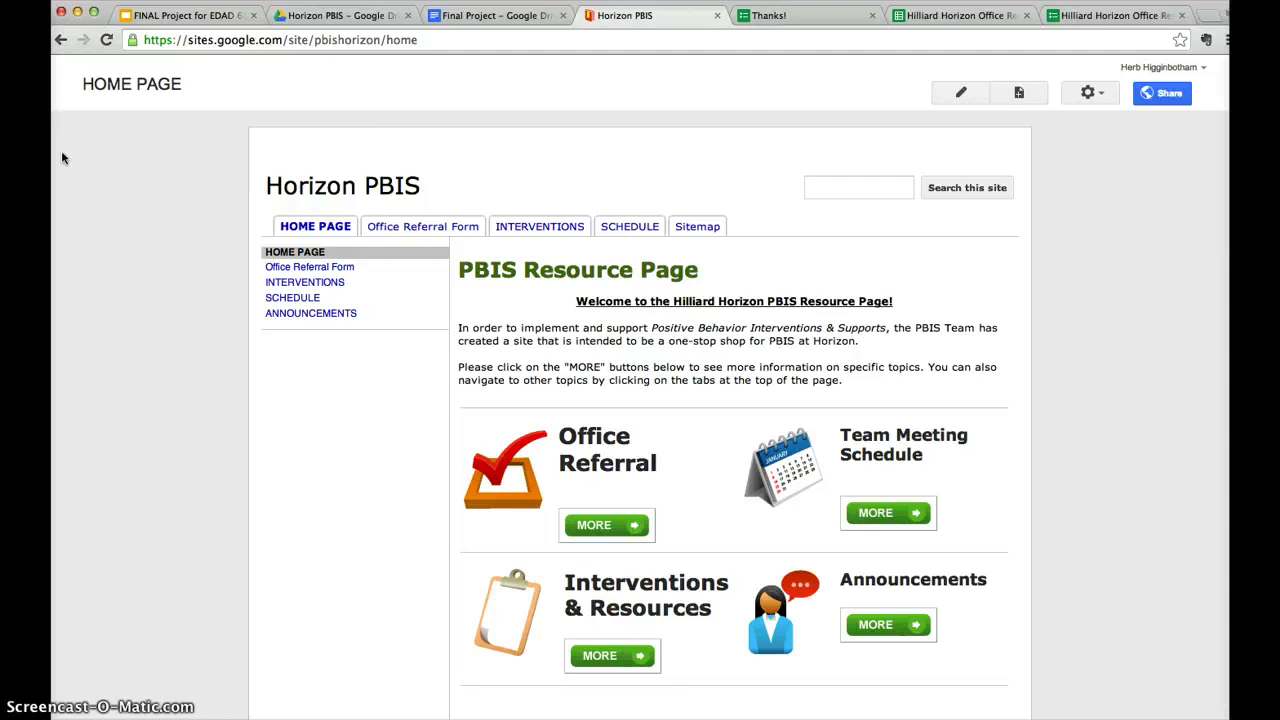
Switch to the Final Project document listing technology standards for school administrators.
click(147, 514)
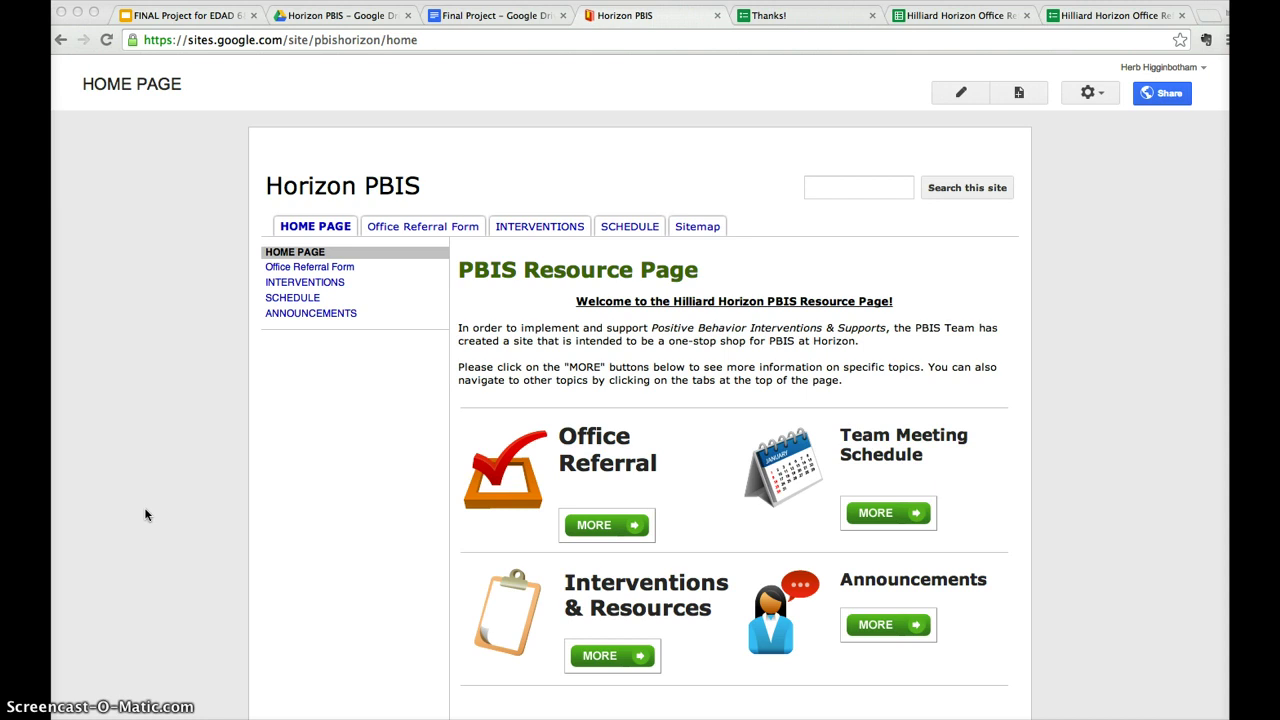
click(477, 18)
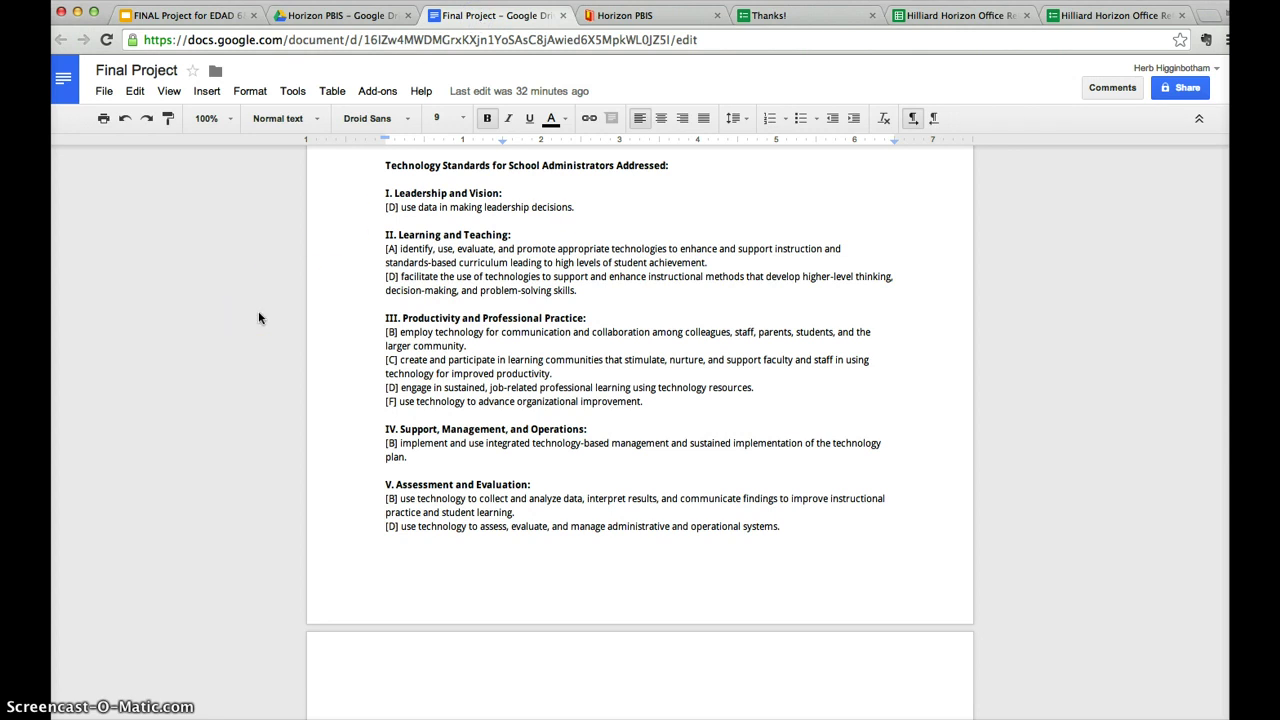
click(241, 318)
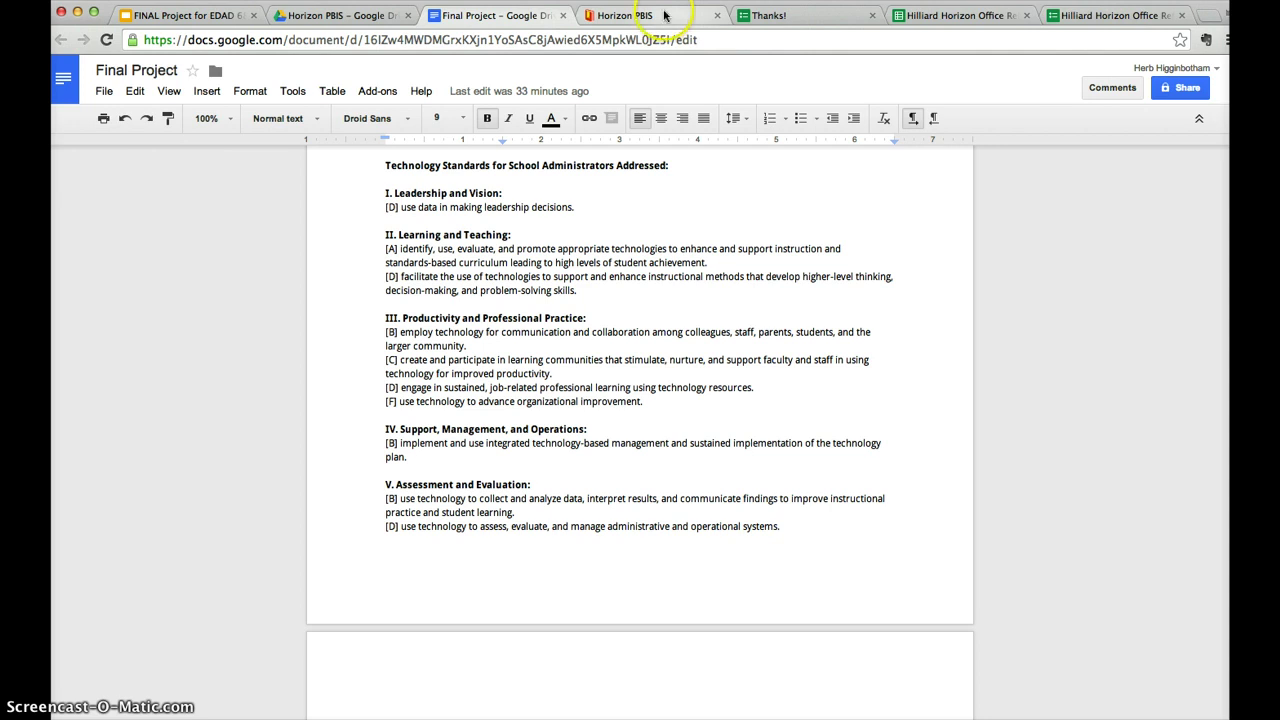
Switch back to the Horizon PBIS site with Ctrl+Tab.
key(ctrl+Tab)
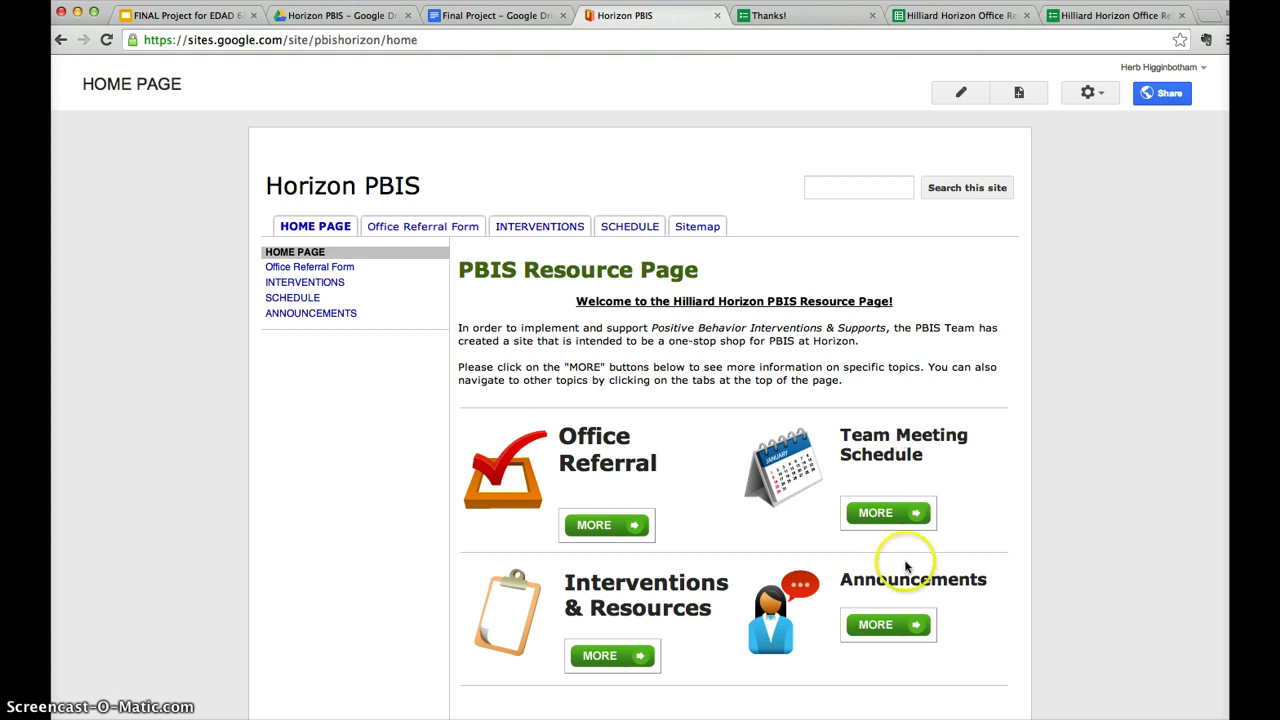
Read the April PBIS Team Meeting video post on Announcements, then return to the home page.
click(871, 630)
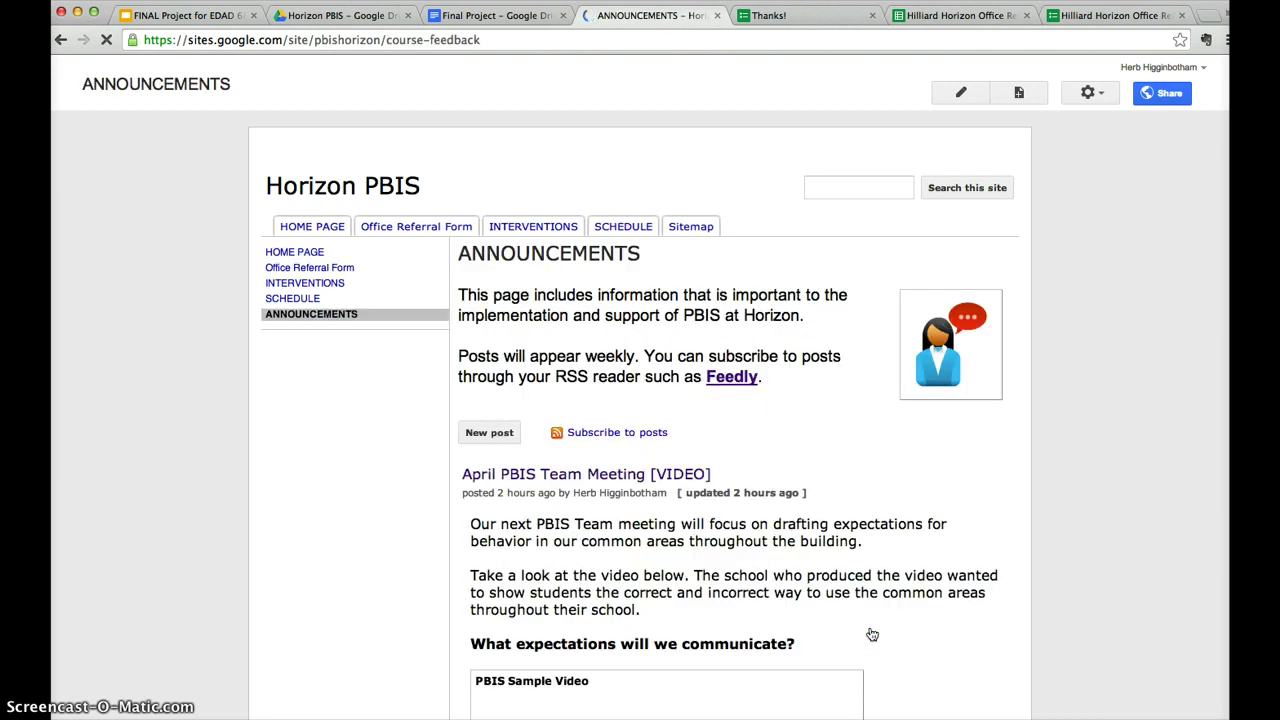
scroll(457, 543, down, 3)
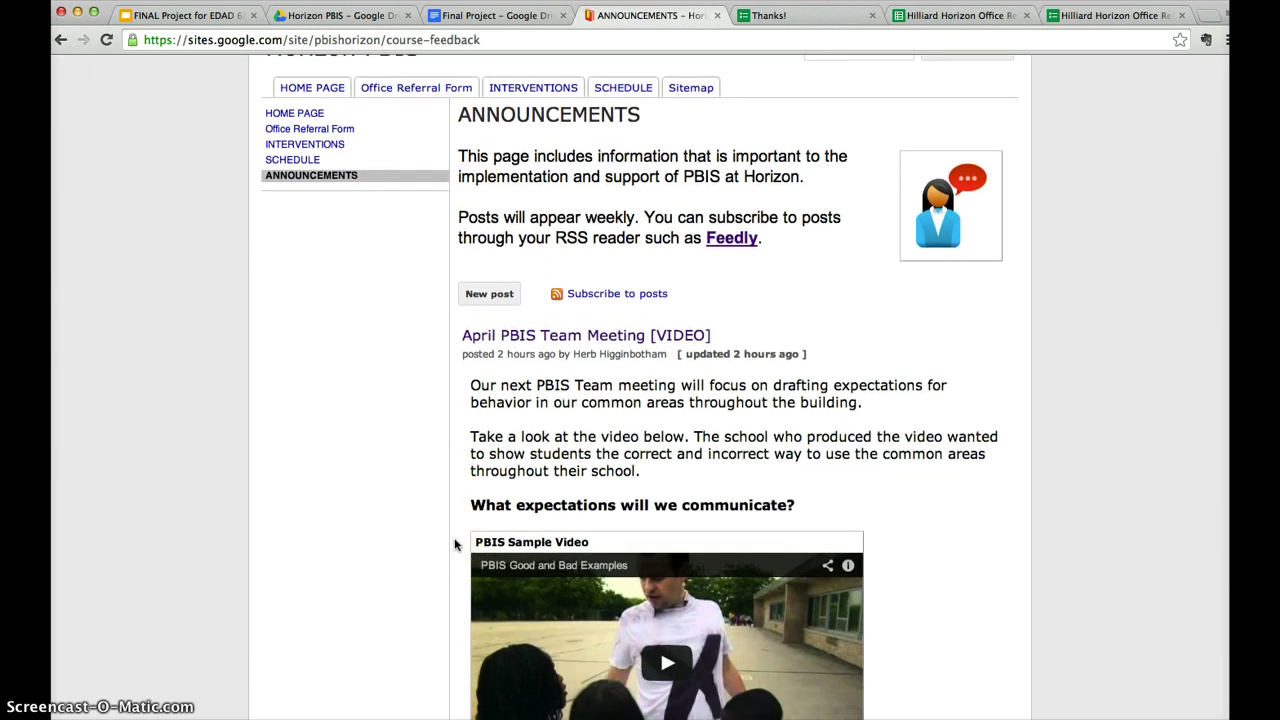
scroll(453, 545, down, 1)
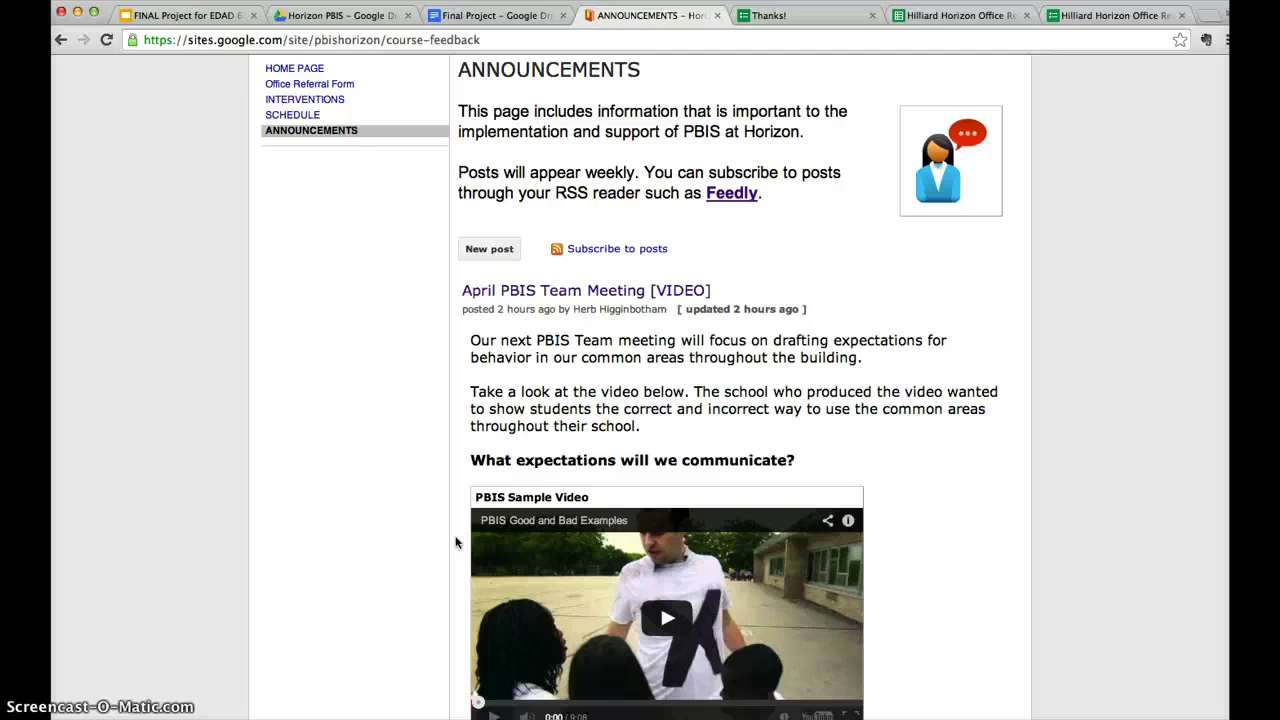
scroll(487, 560, down, 1)
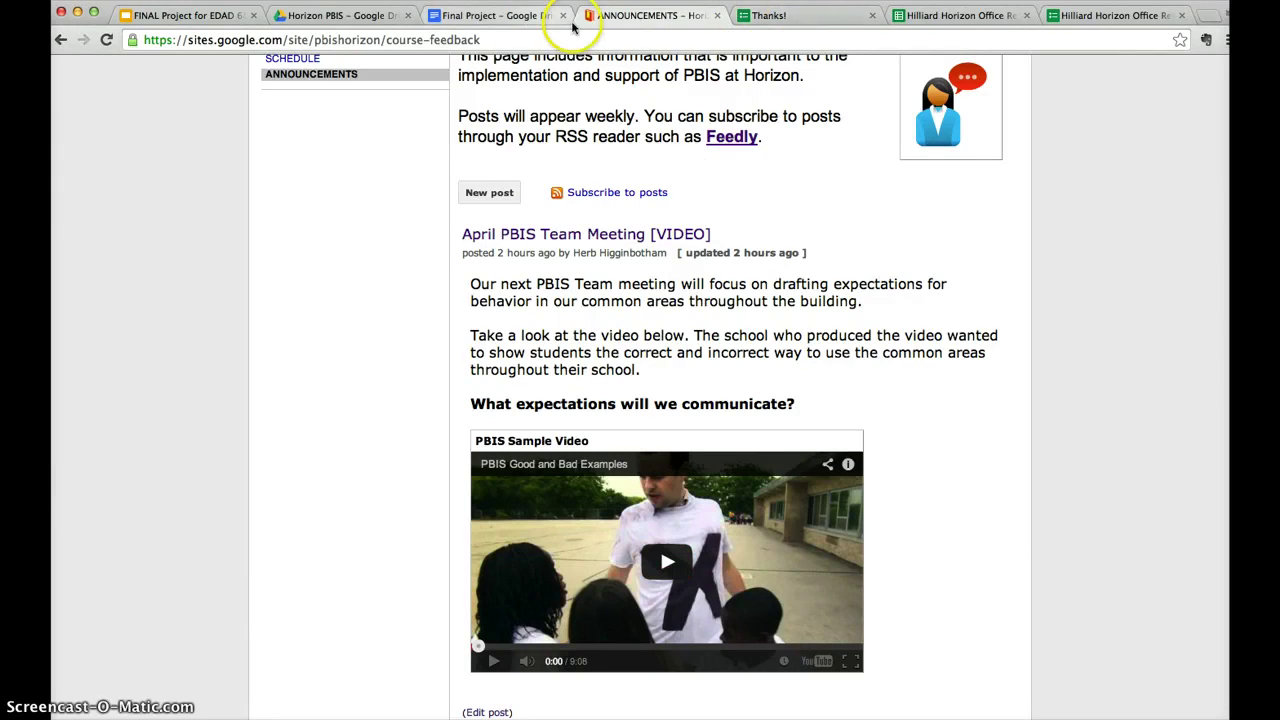
scroll(397, 106, up, 3)
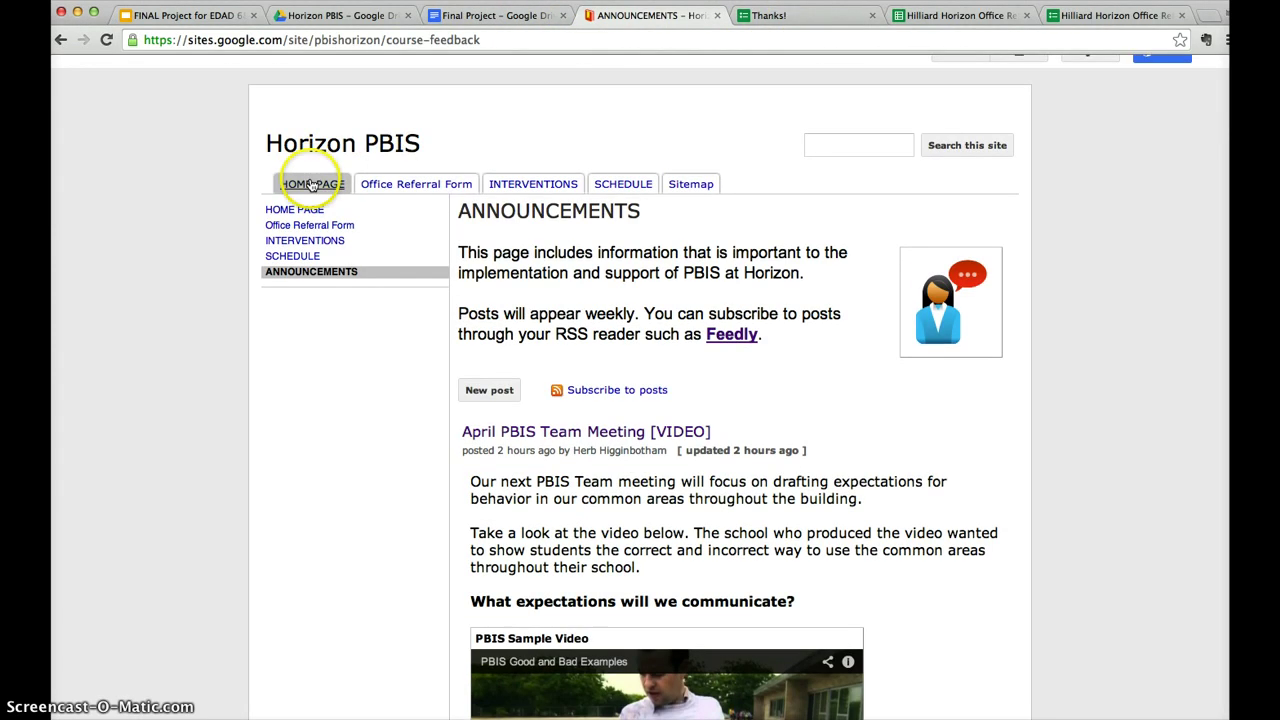
click(312, 186)
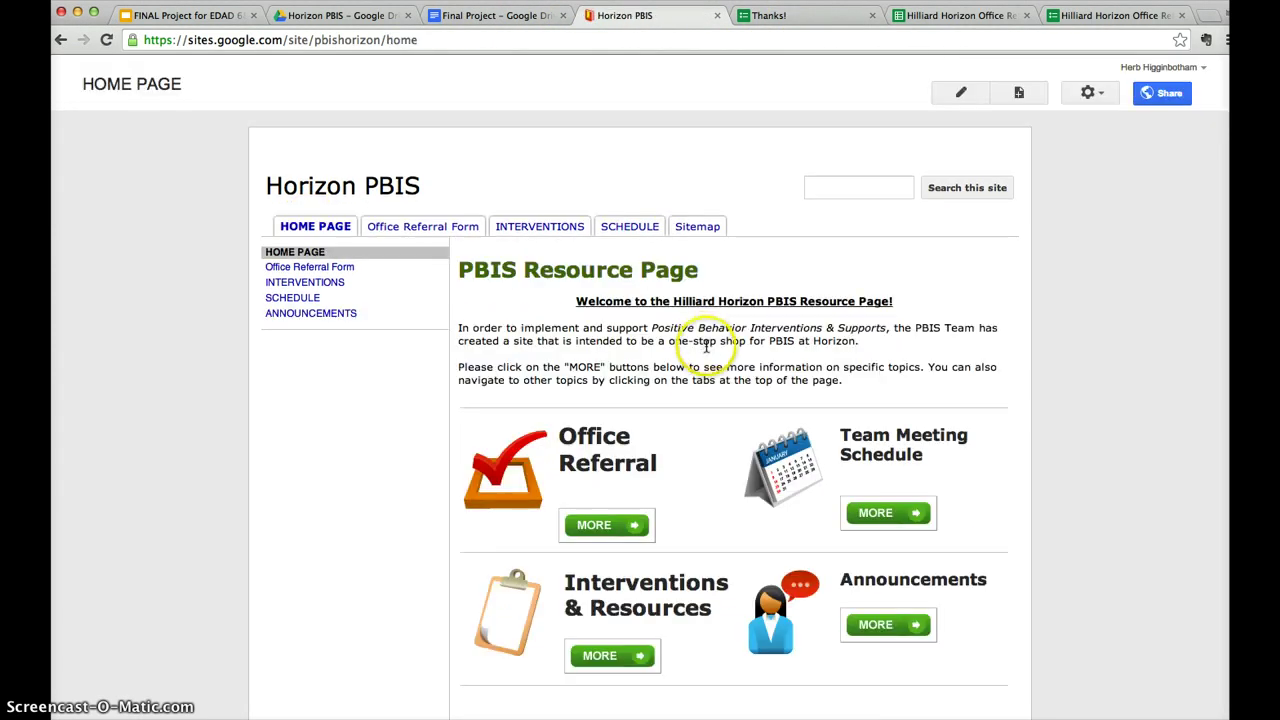
Browse the March 2014 Team Meeting Schedule calendar, then return home and open Interventions.
click(870, 512)
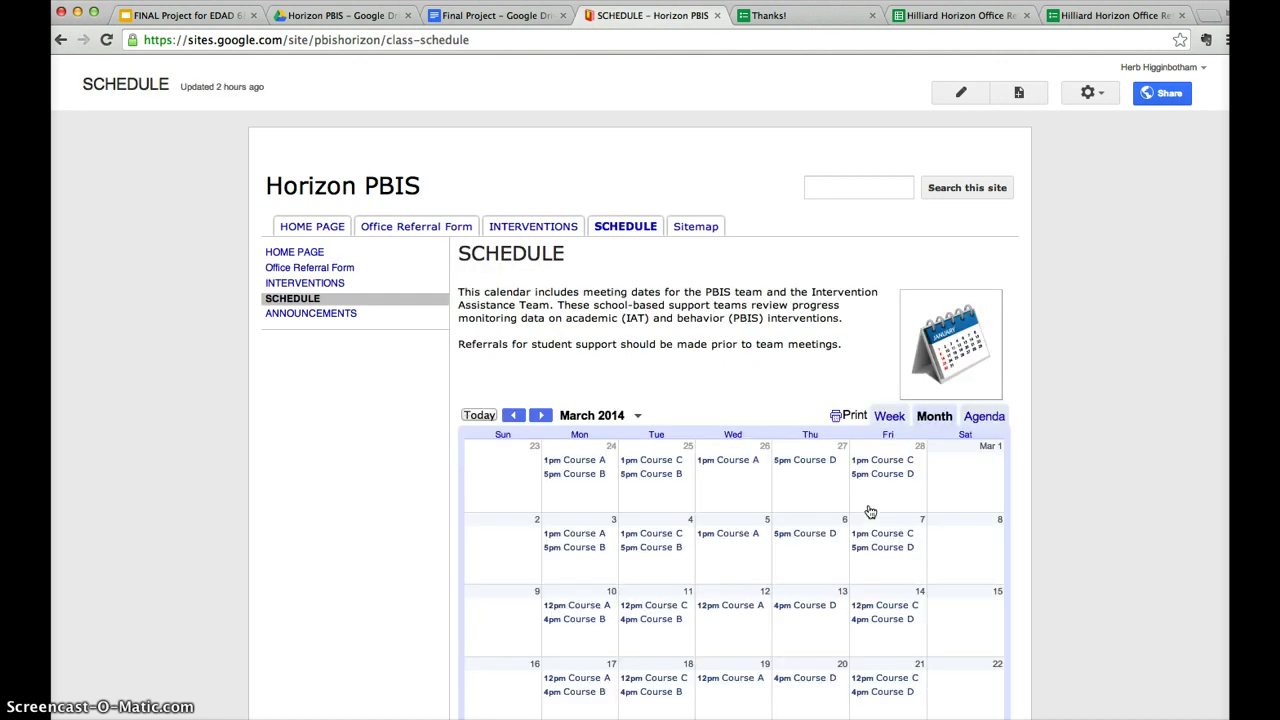
scroll(827, 467, down, 3)
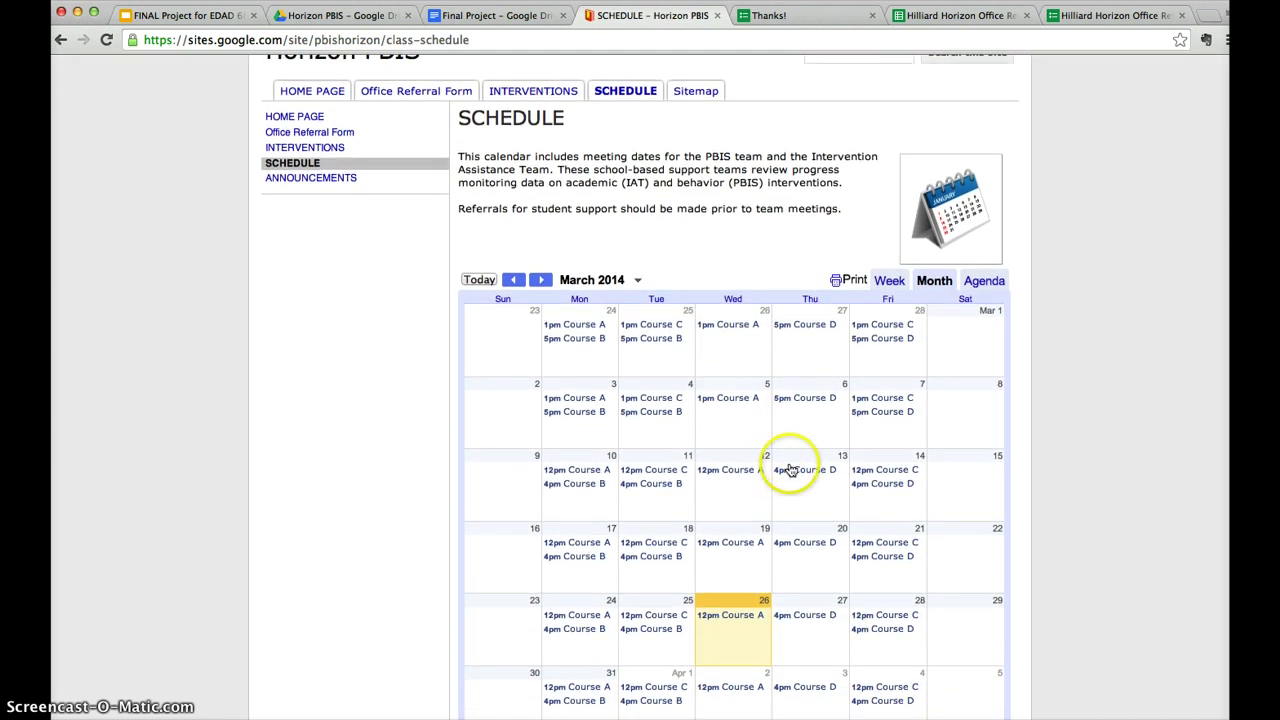
scroll(718, 497, down, 3)
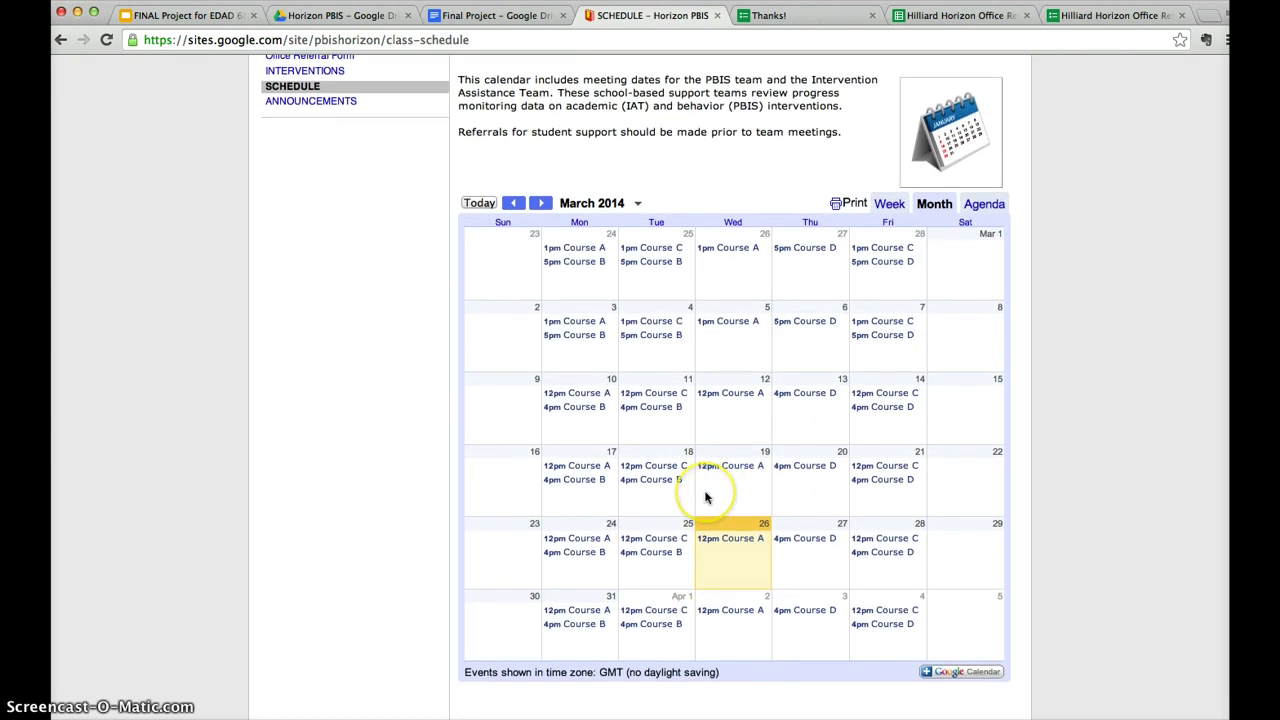
scroll(579, 453, up, 3)
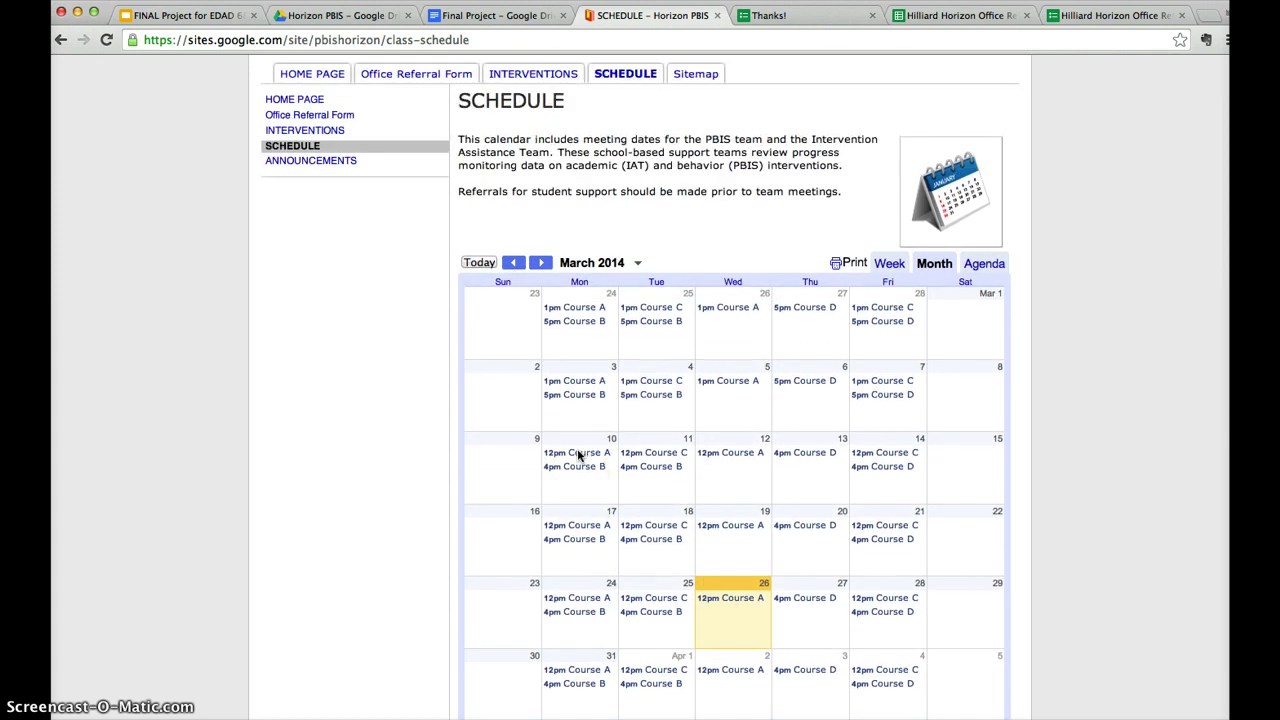
scroll(577, 456, up, 1)
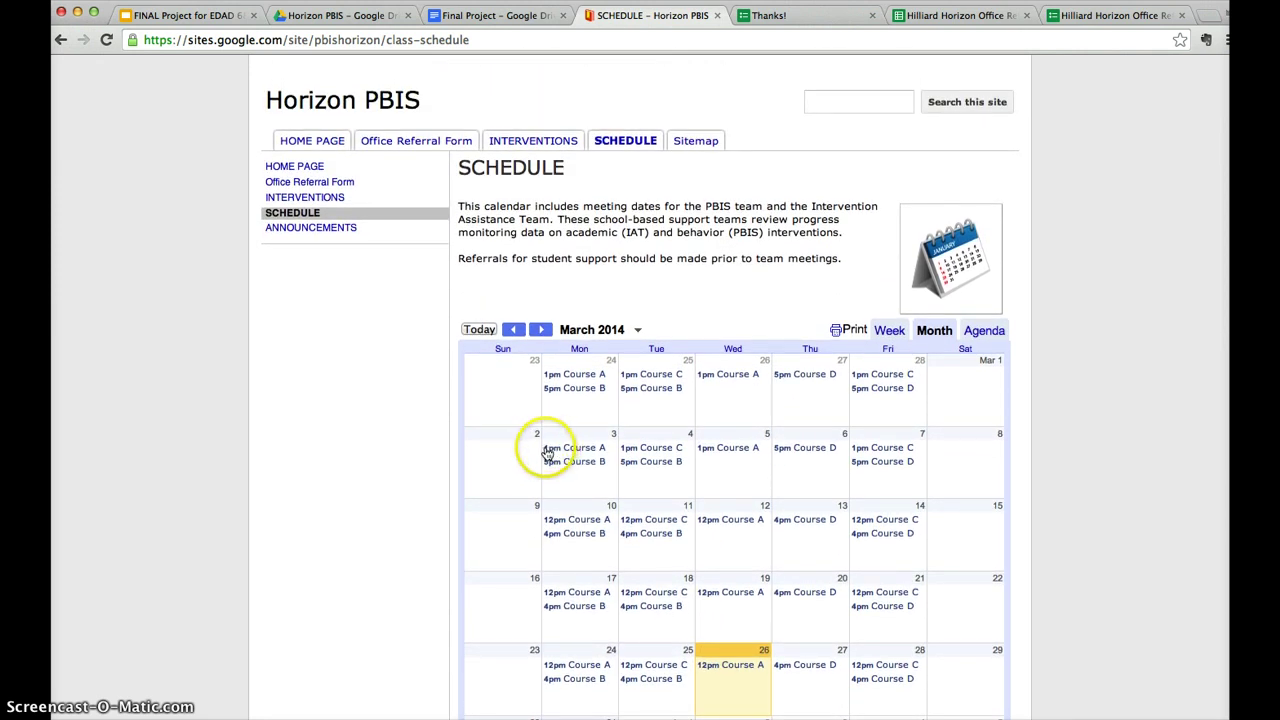
scroll(547, 455, down, 1)
scroll(547, 455, down, 4)
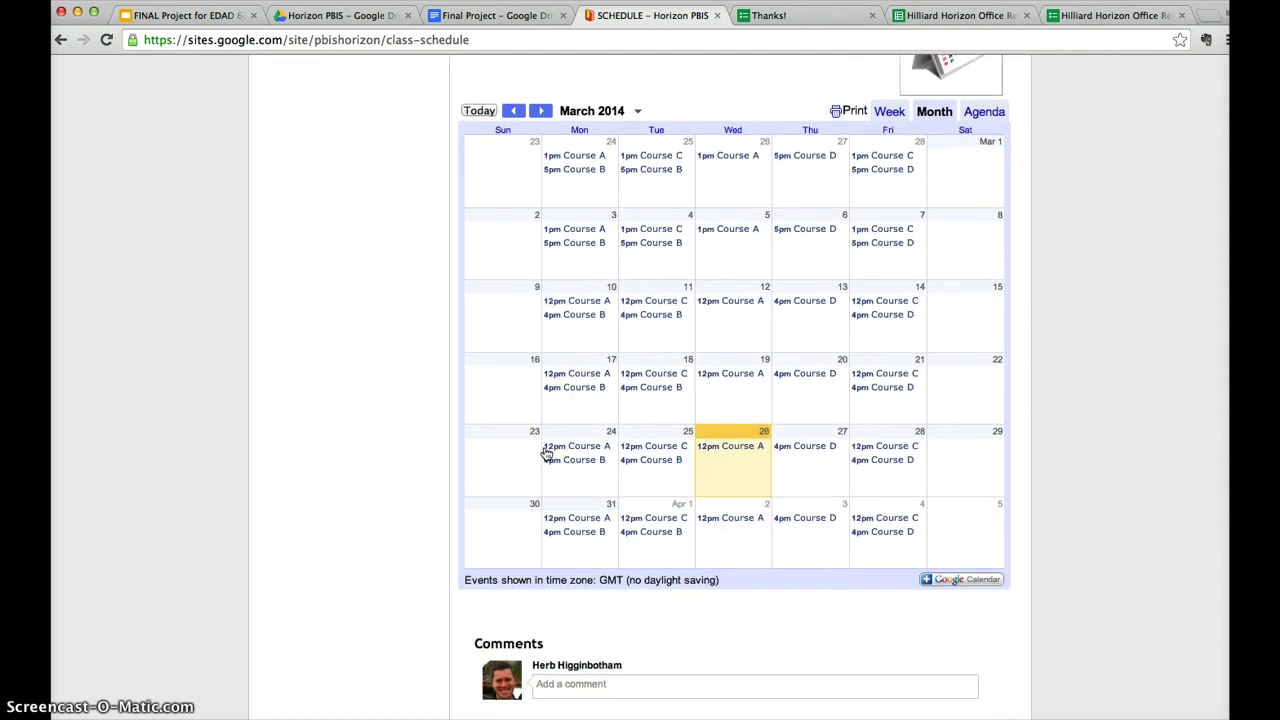
scroll(547, 455, up, 6)
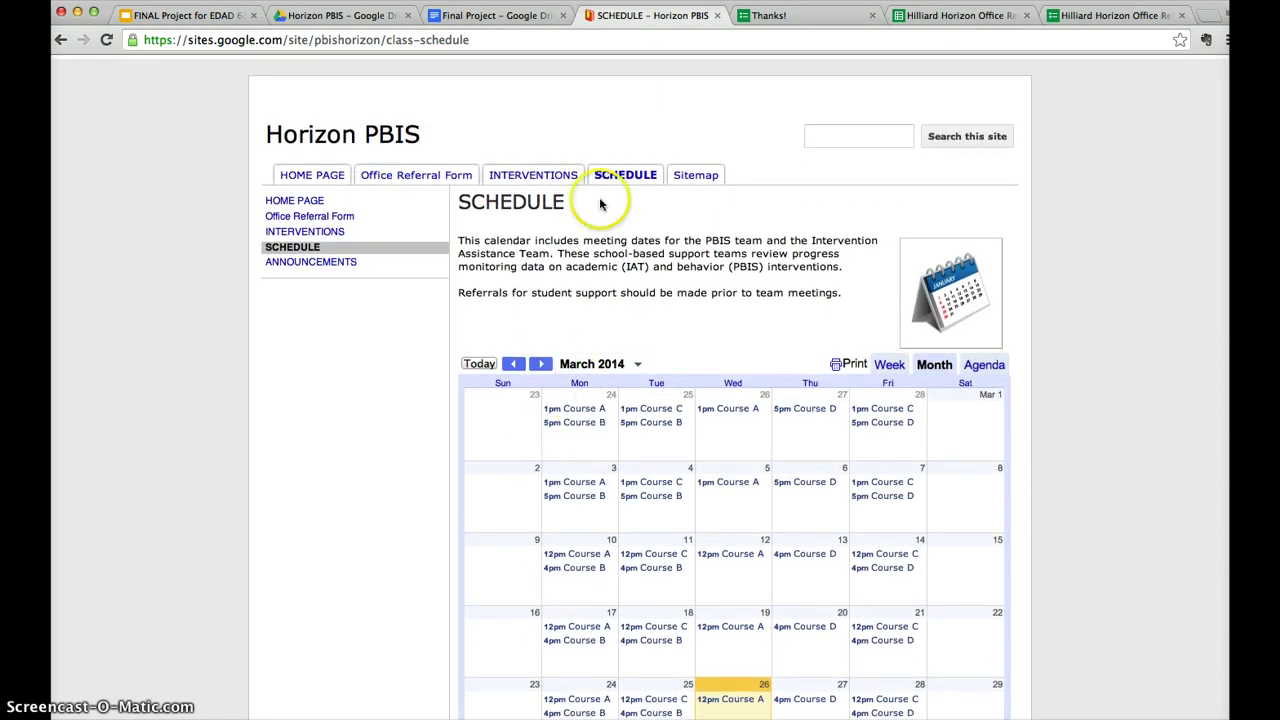
click(323, 178)
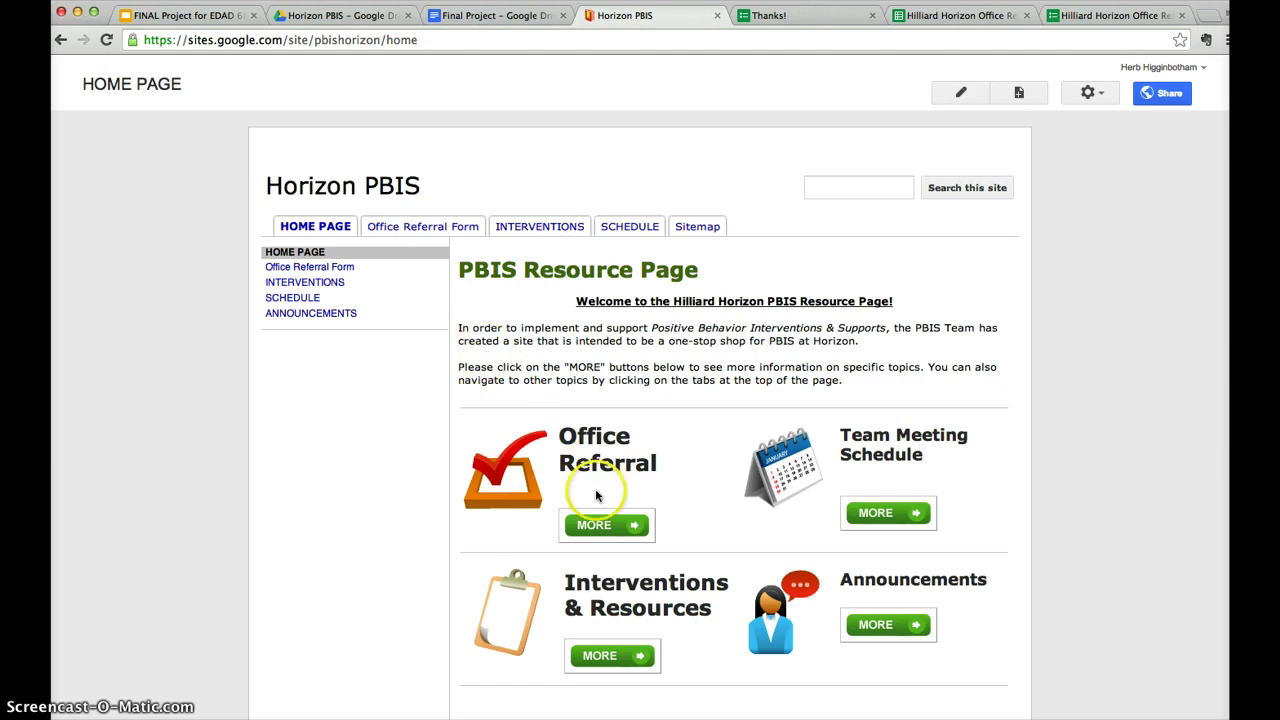
click(604, 655)
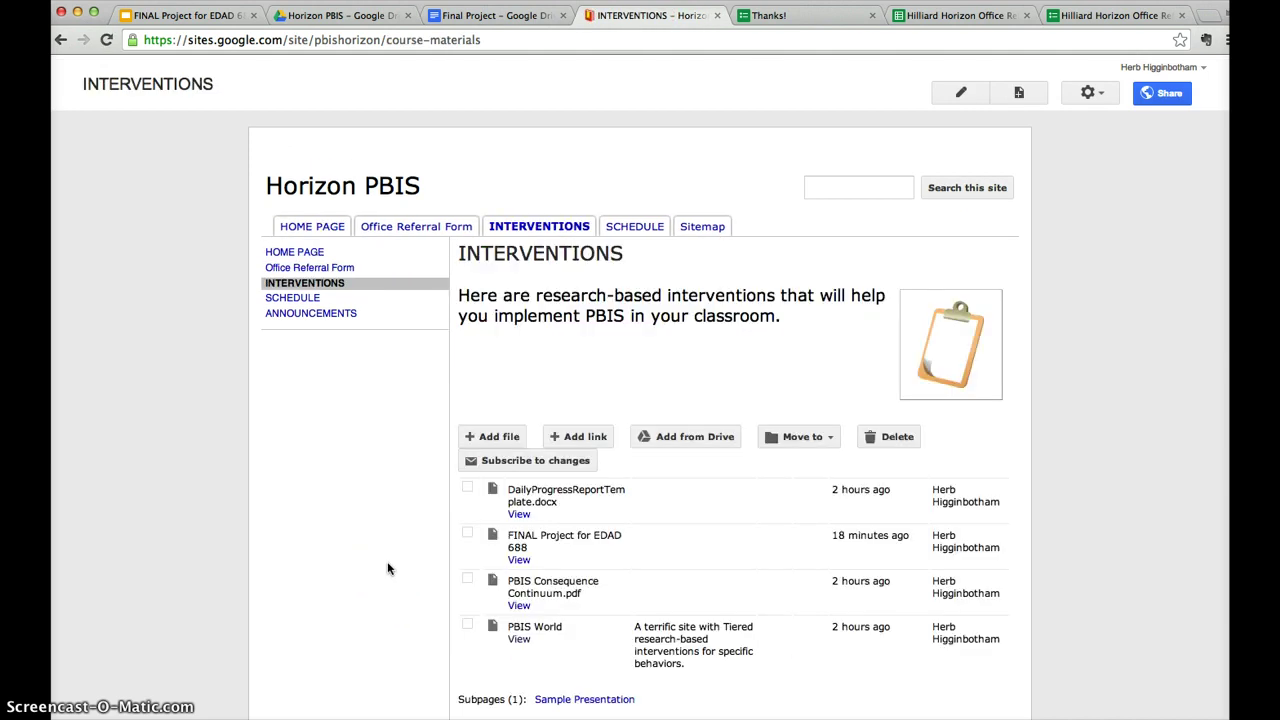
View PBIS Consequence Continuum.pdf from the Interventions page.
scroll(388, 569, down, 2)
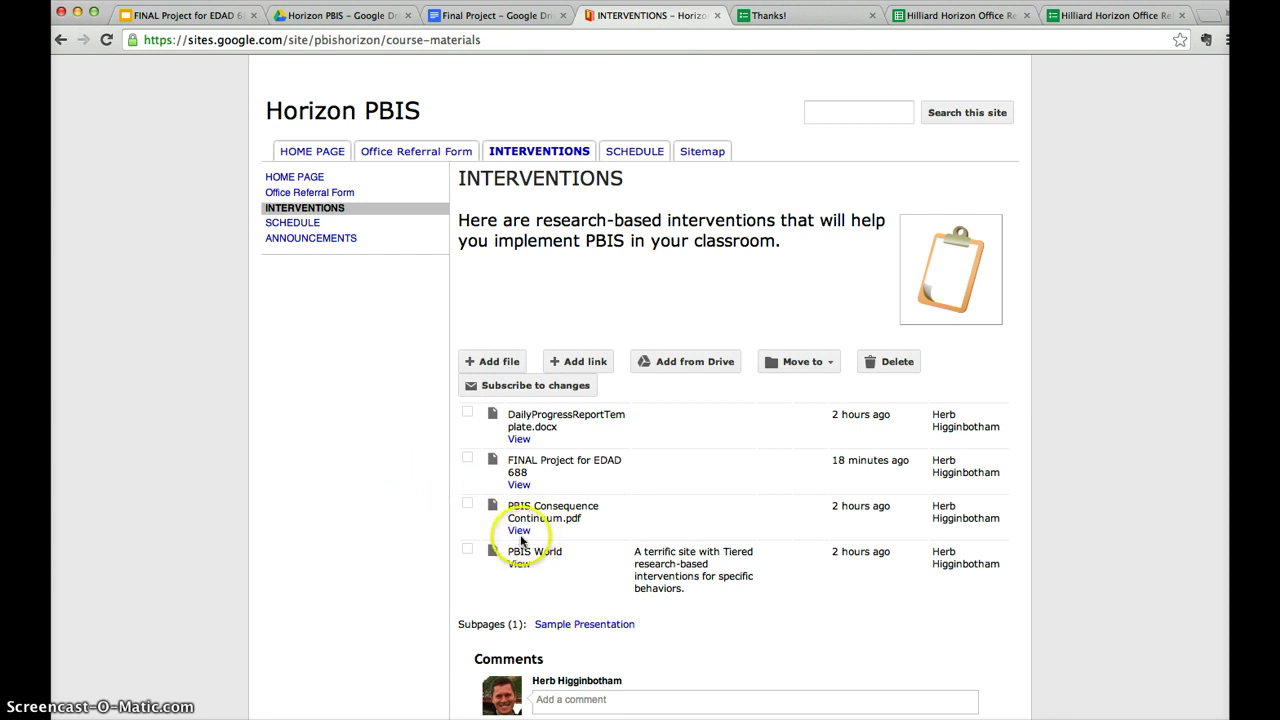
click(520, 532)
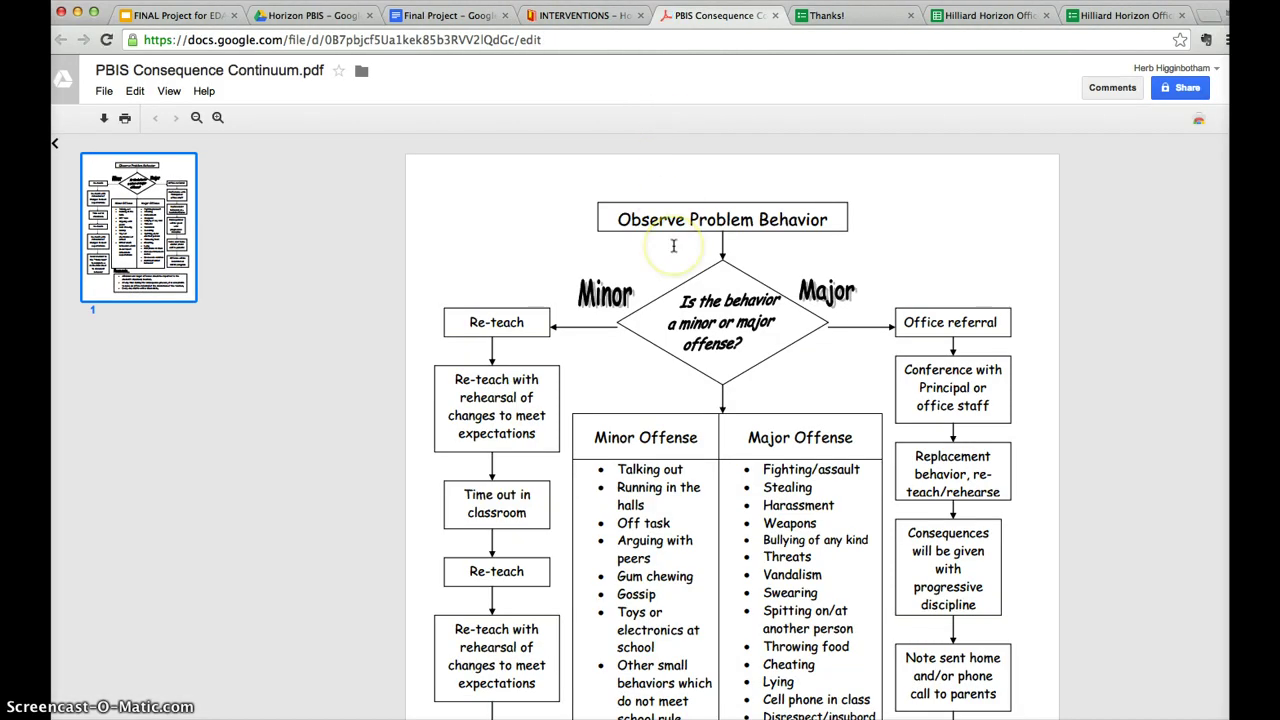
Skim the Consequence Continuum flowchart, close the PDF, and open the PBIS World link.
scroll(673, 245, down, 2)
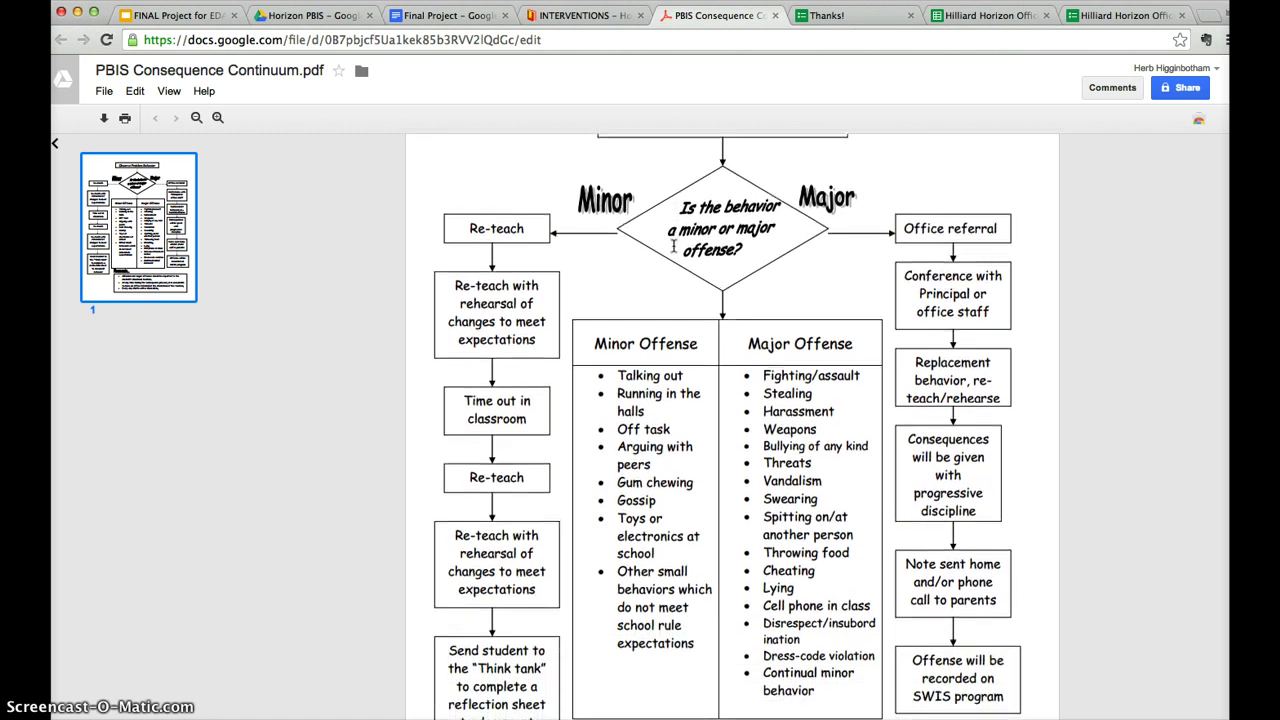
scroll(673, 245, up, 2)
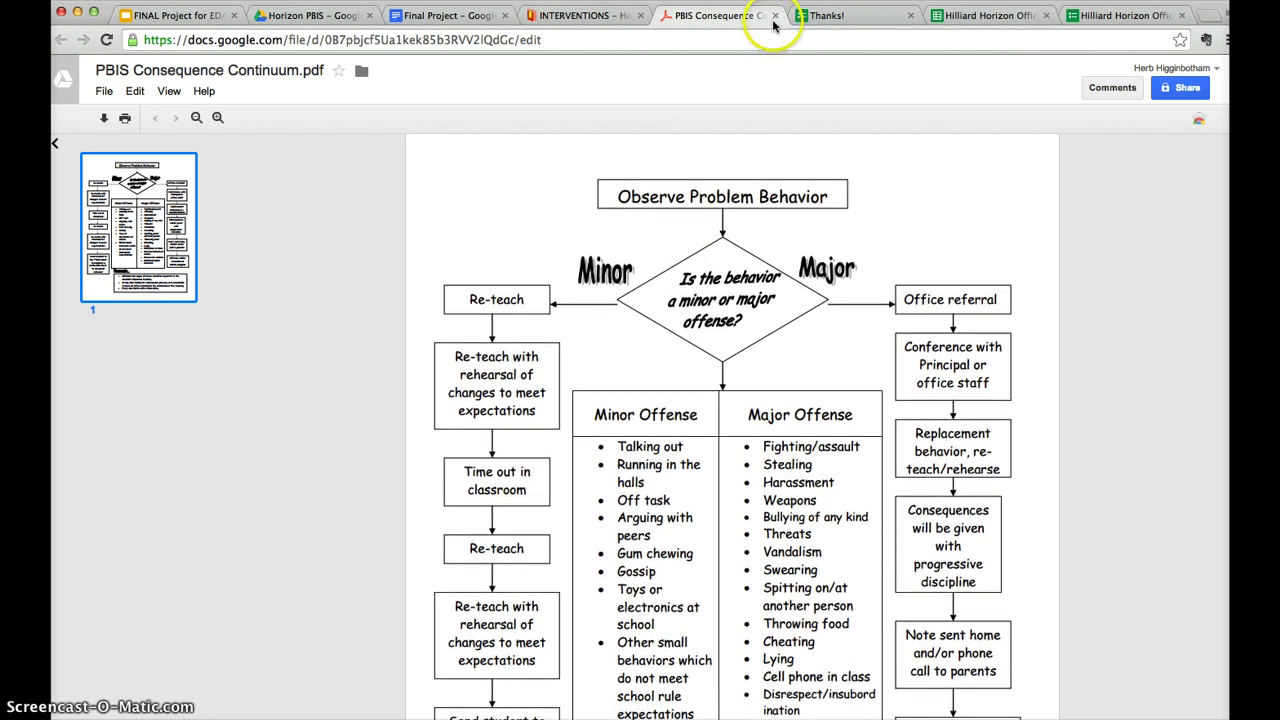
click(775, 15)
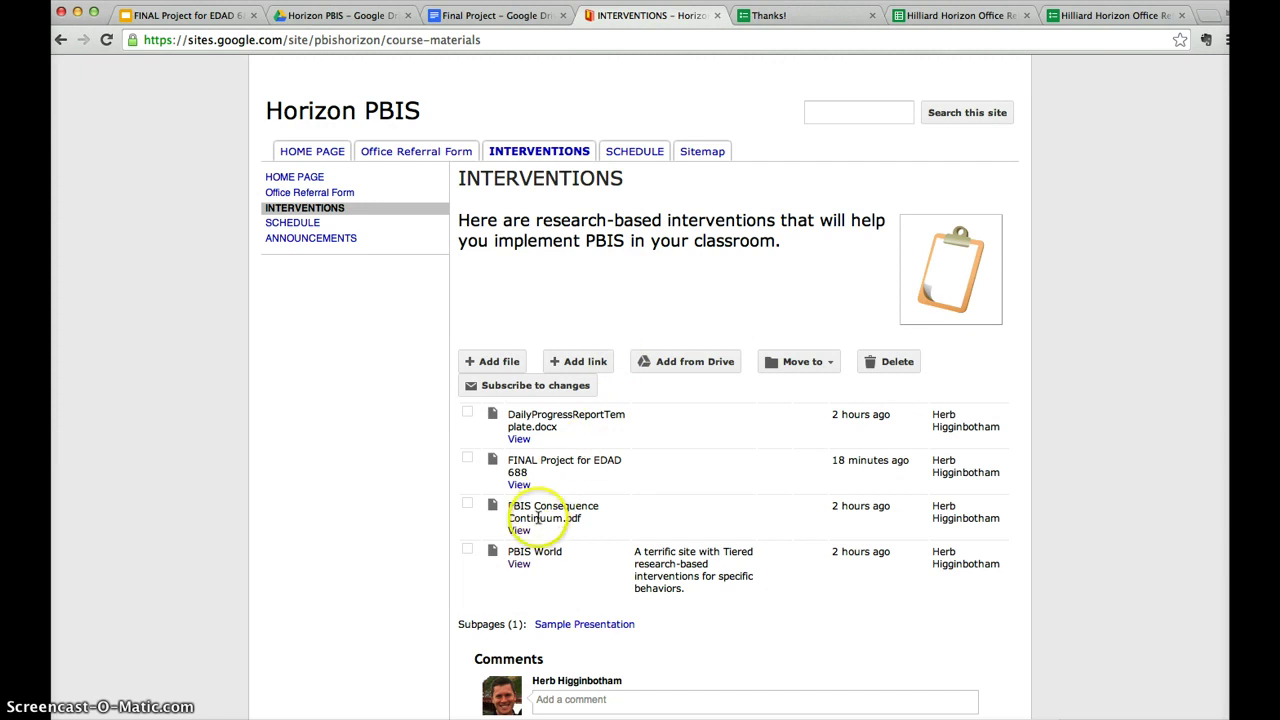
click(519, 565)
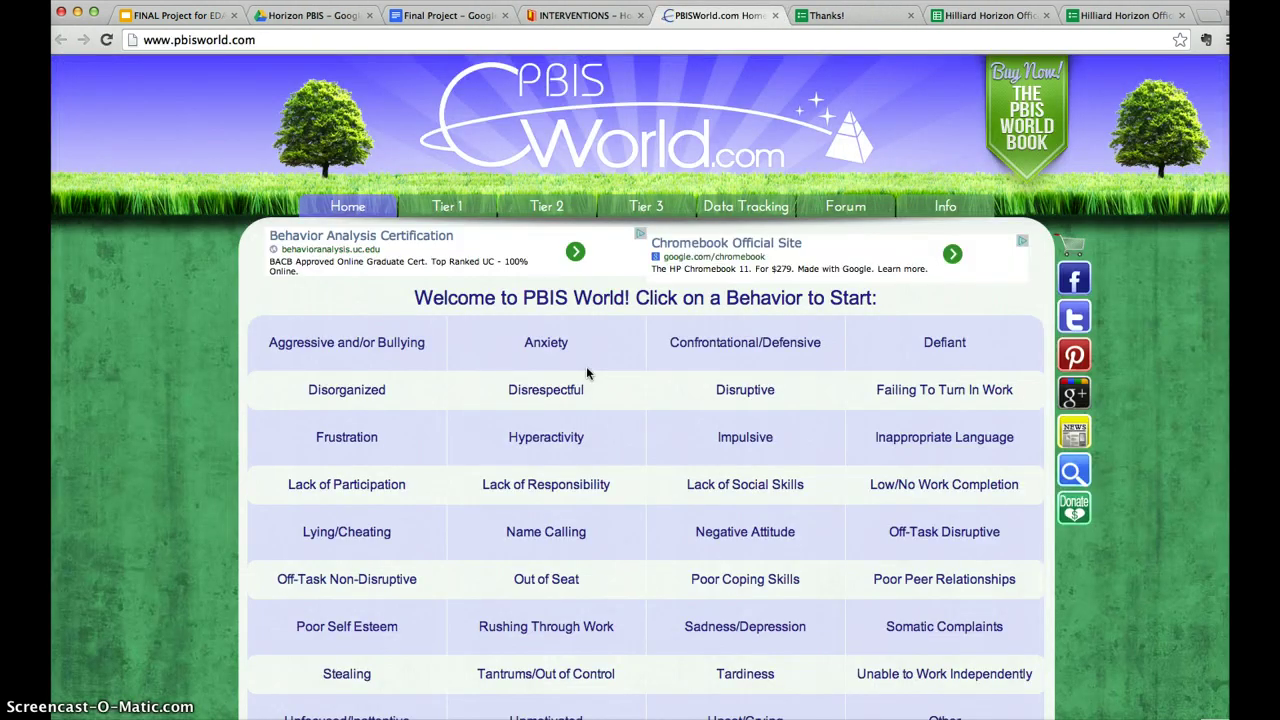
scroll(584, 383, down, 2)
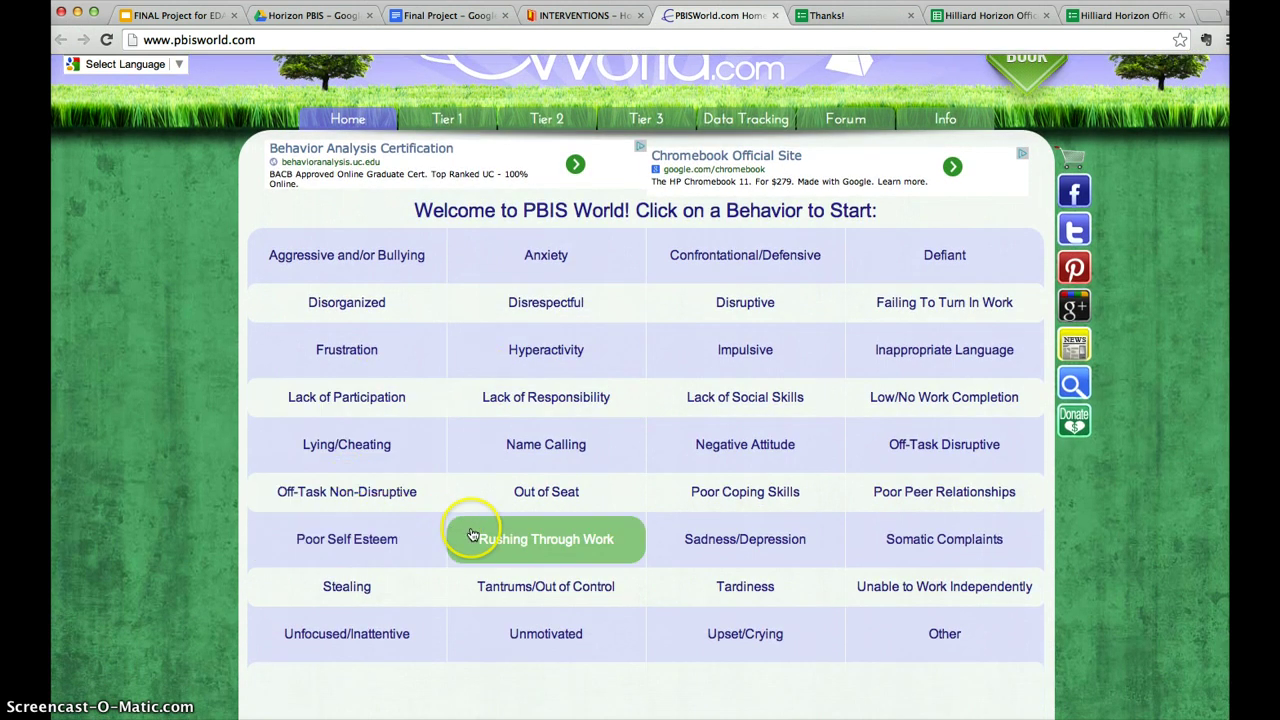
click(473, 535)
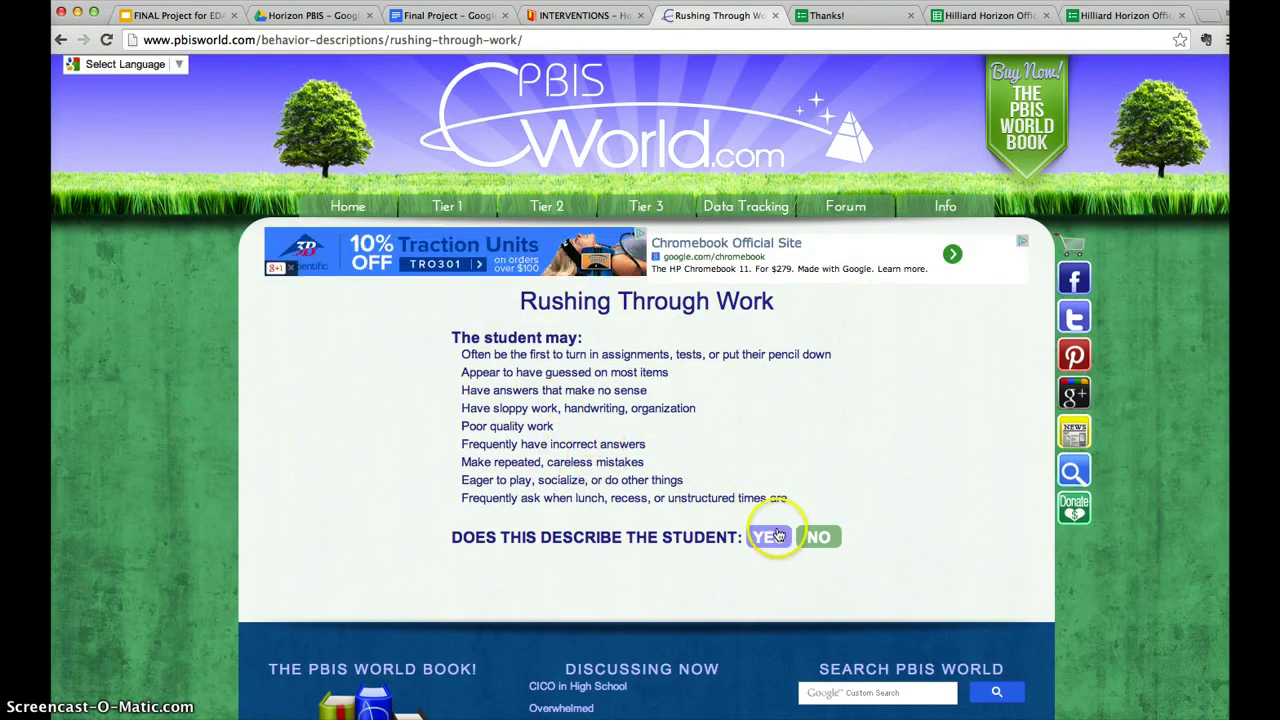
click(778, 536)
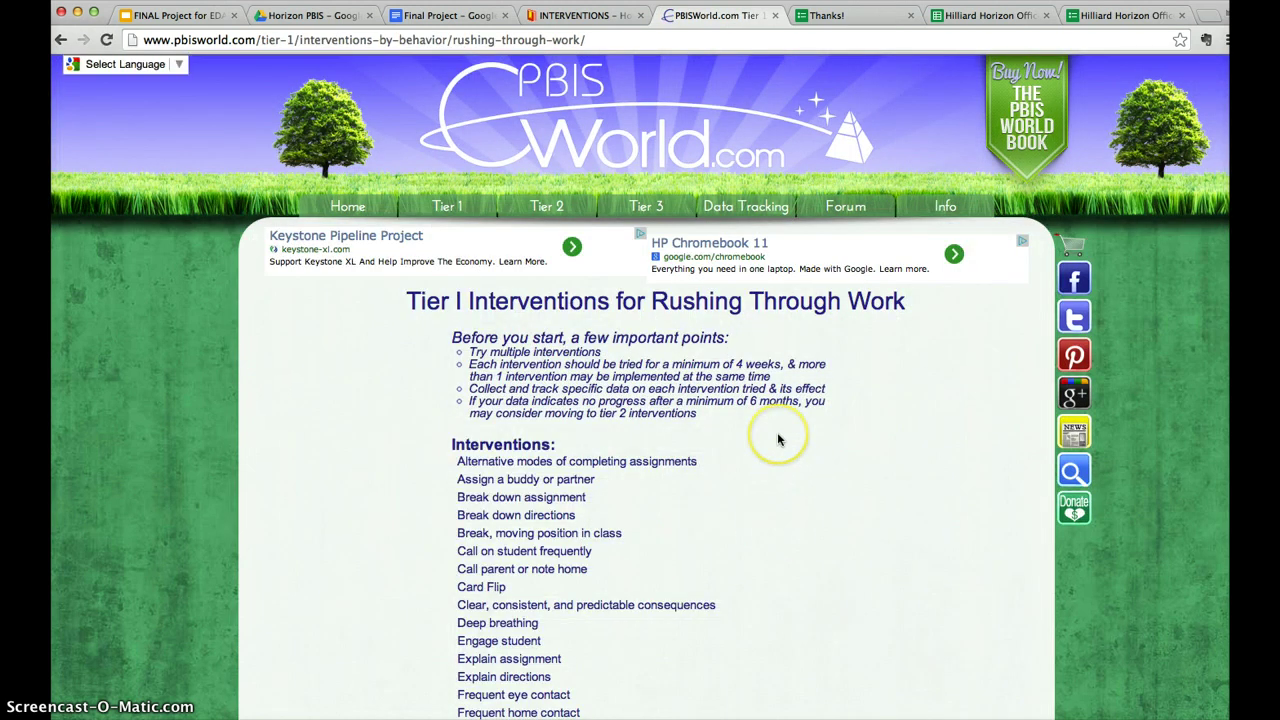
scroll(772, 416, down, 5)
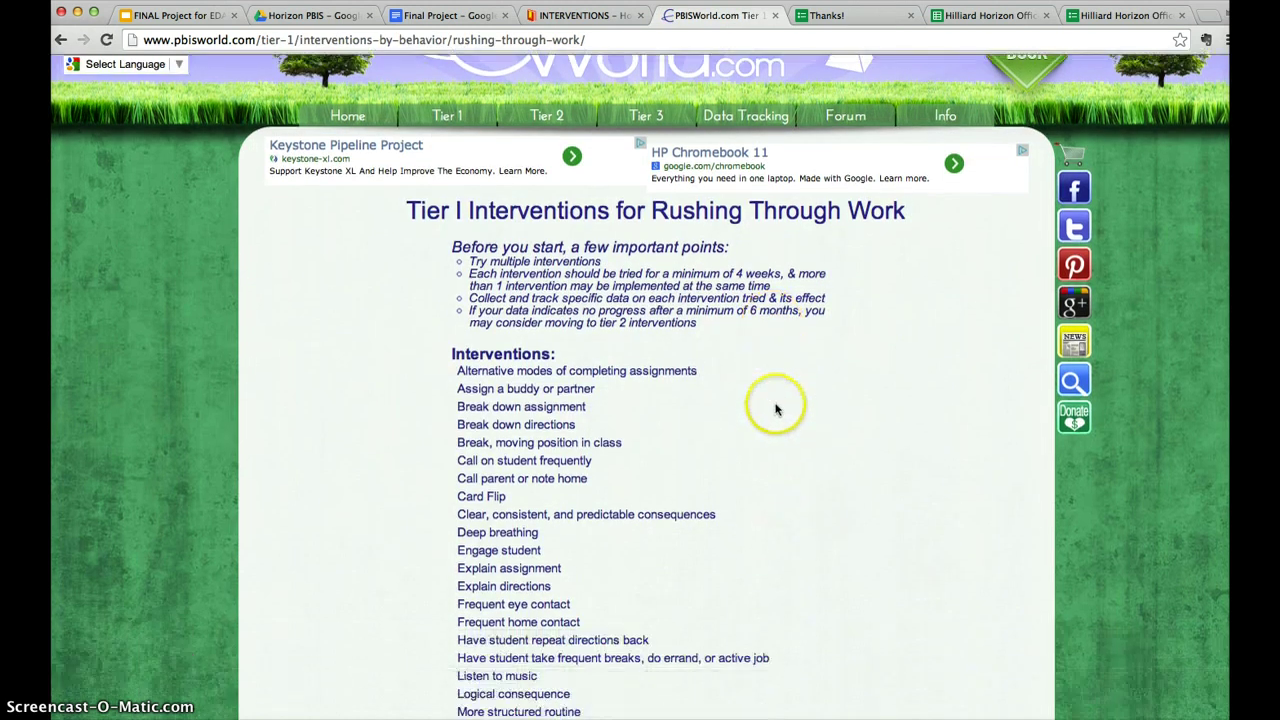
scroll(776, 412, down, 5)
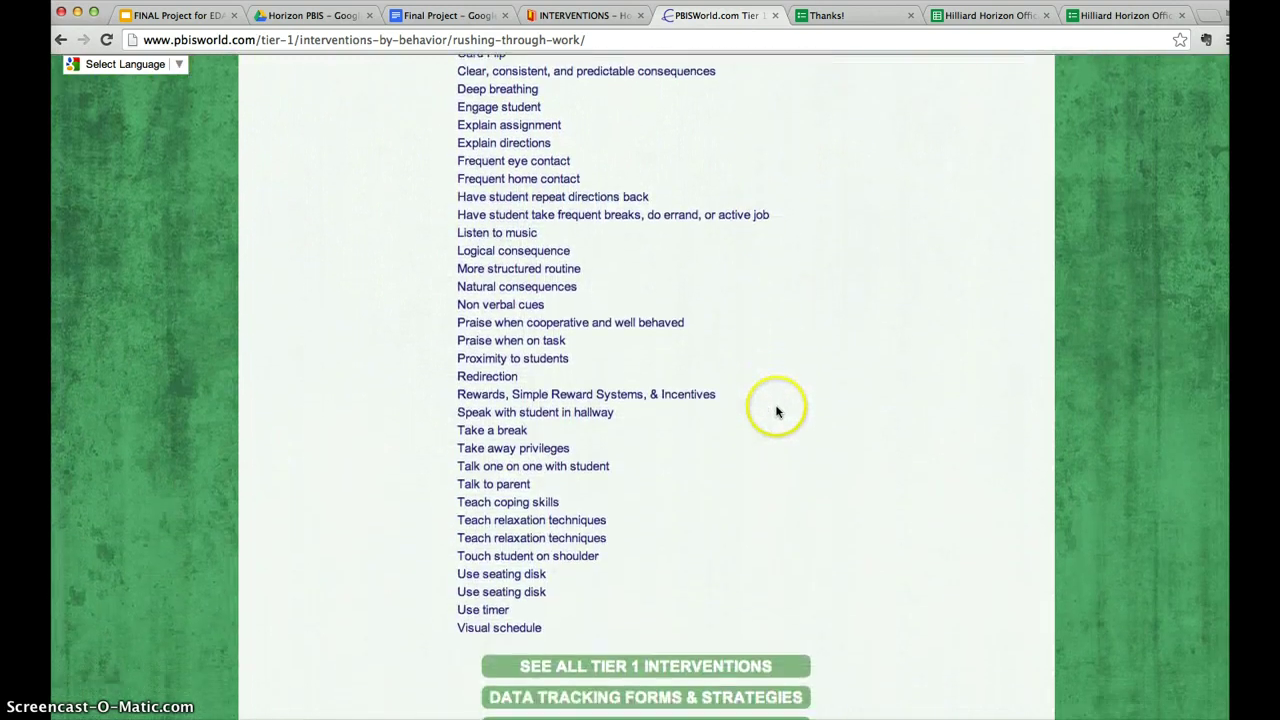
scroll(778, 411, up, 5)
scroll(776, 409, up, 5)
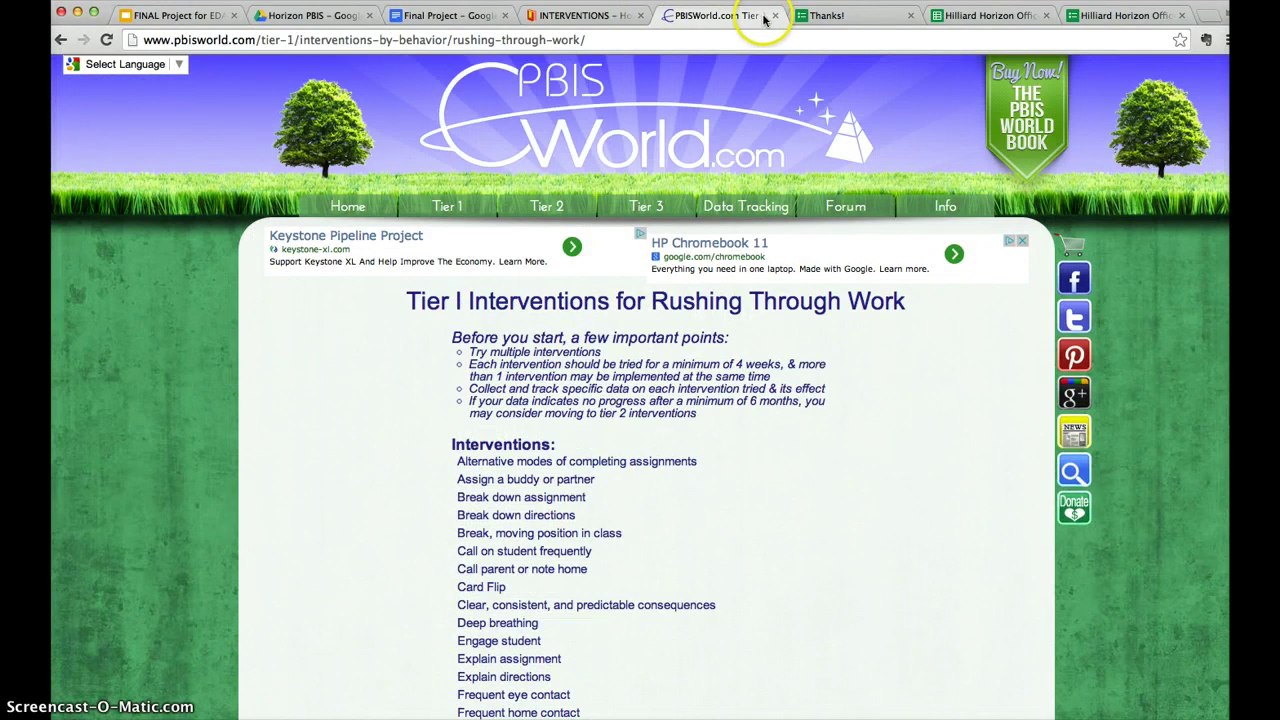
Close PBIS World, return to the Horizon PBIS home page, and open the Office Referral Form.
click(775, 15)
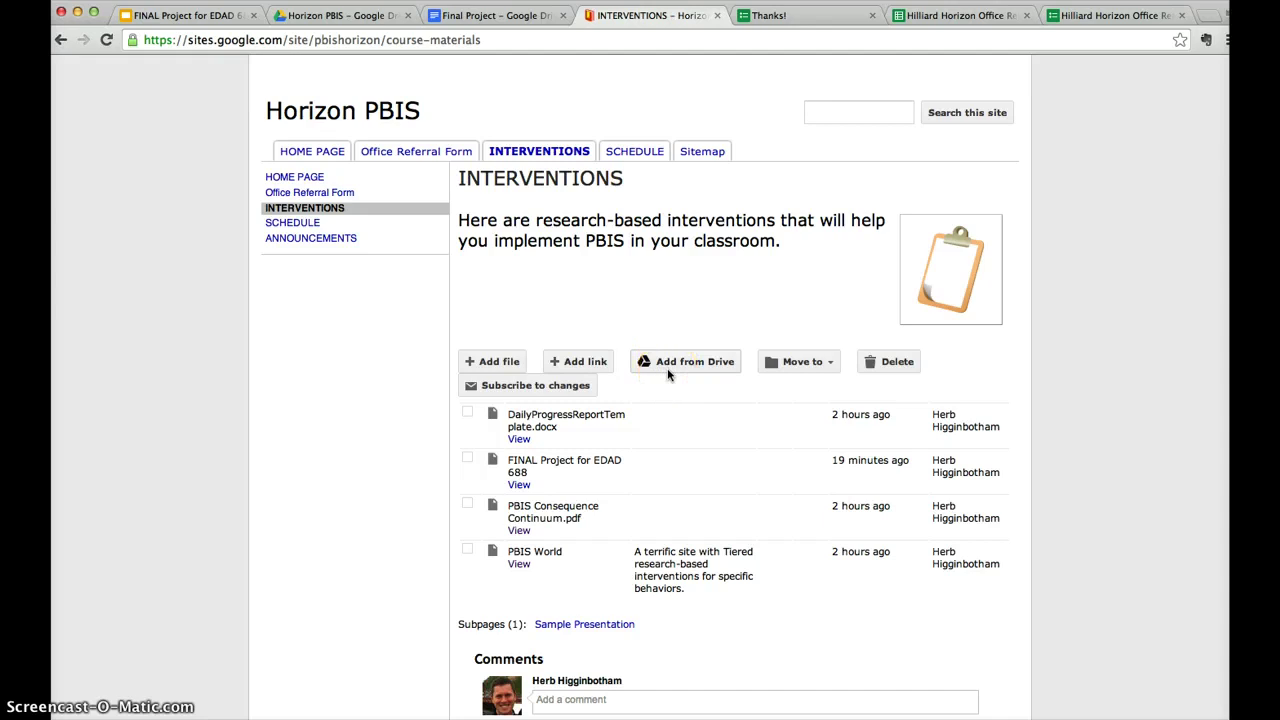
click(696, 368)
click(676, 347)
click(645, 298)
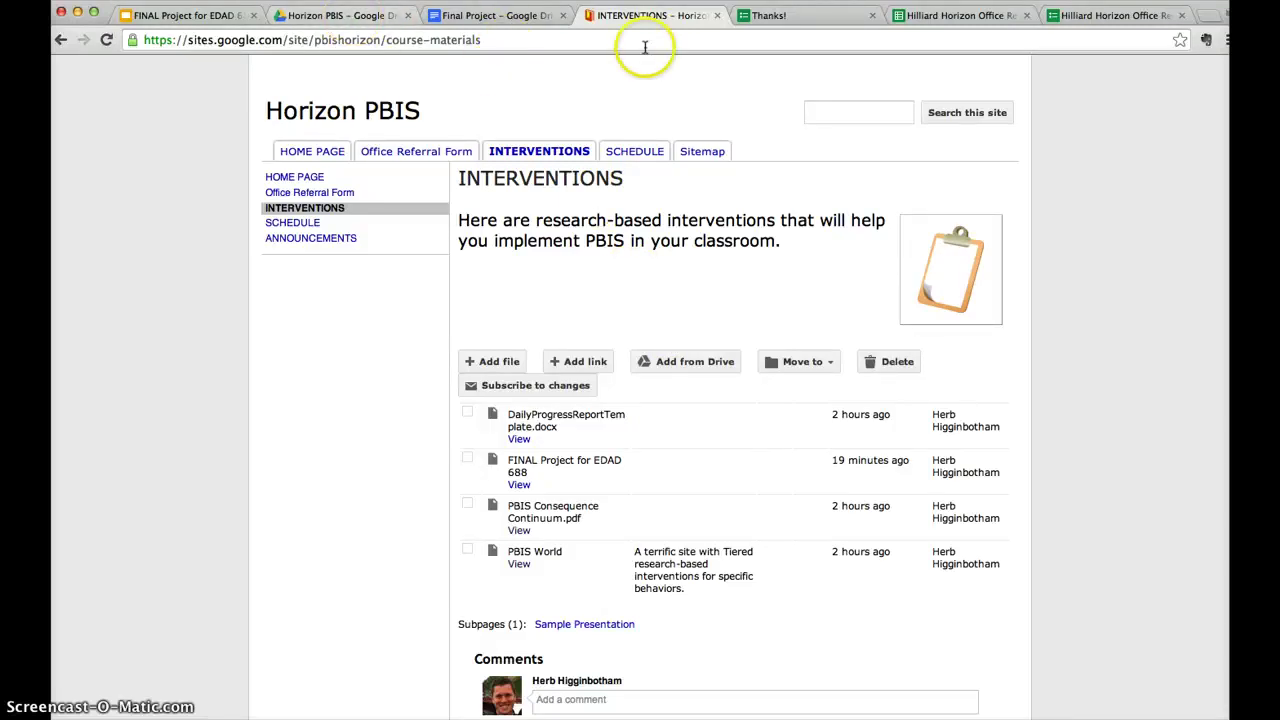
click(312, 151)
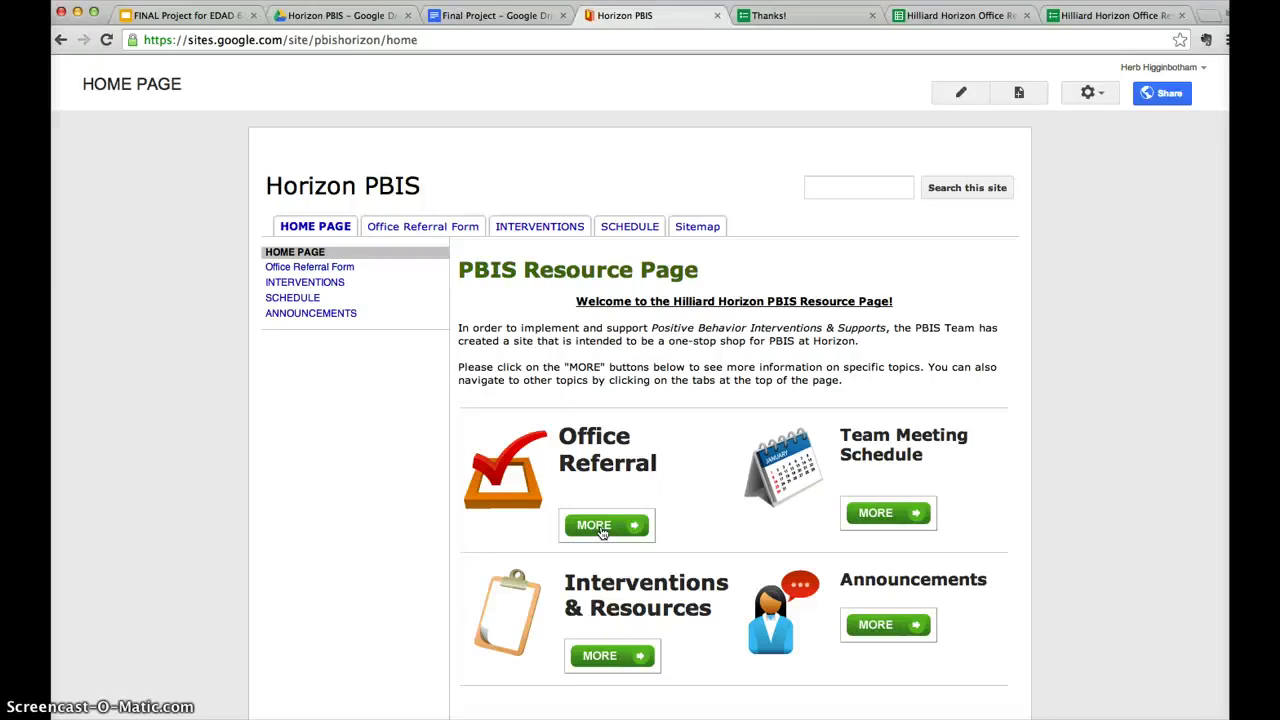
click(603, 529)
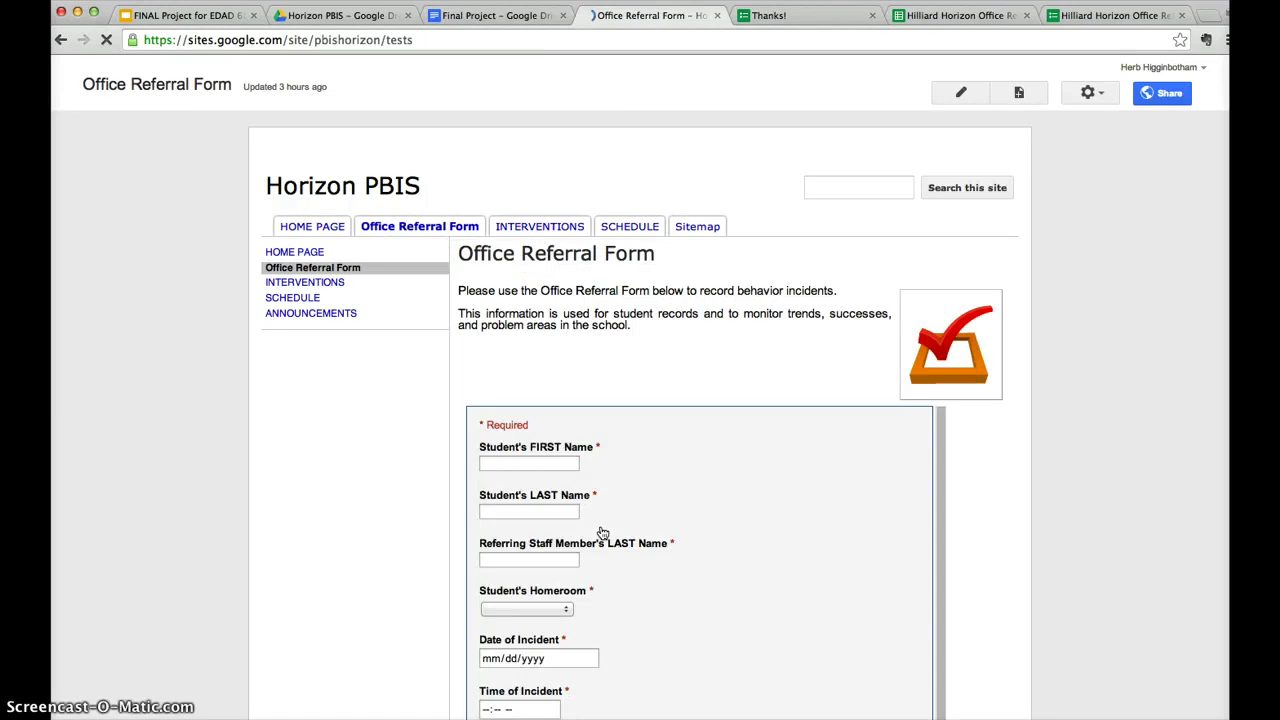
Scroll down the Office Referral Form page to the blank incident fields.
scroll(601, 526, down, 2)
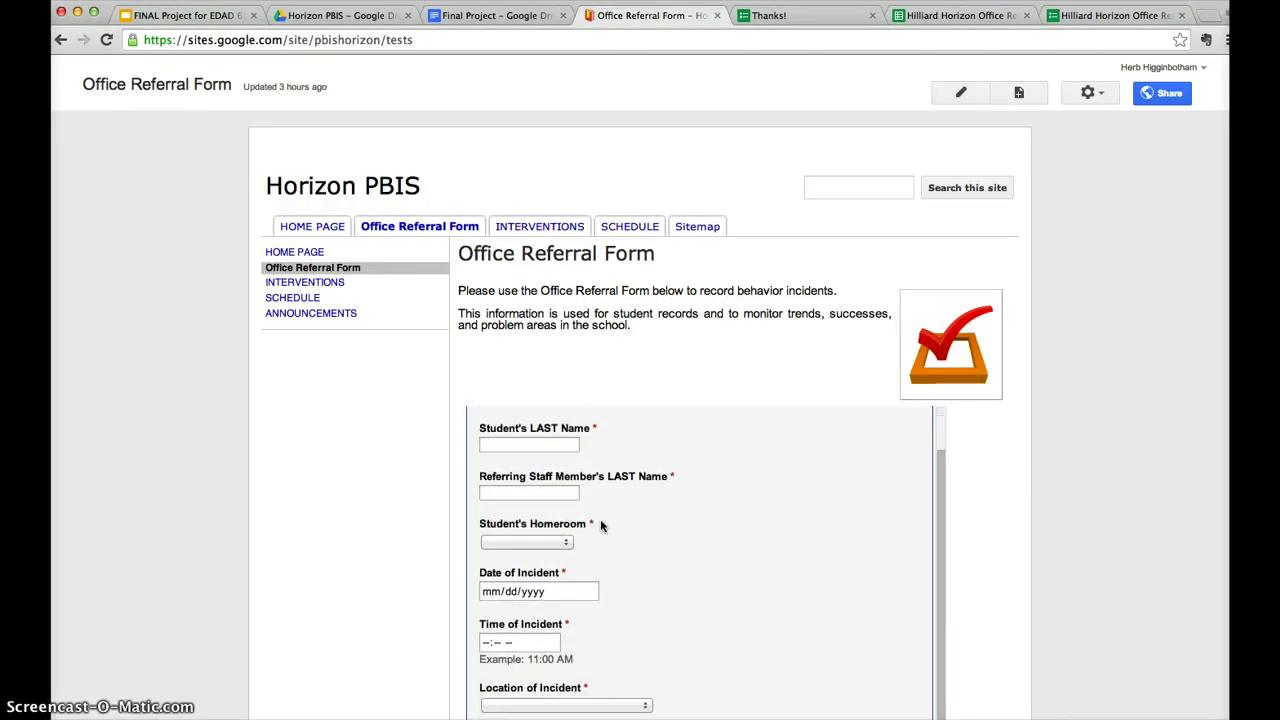
scroll(443, 491, down, 3)
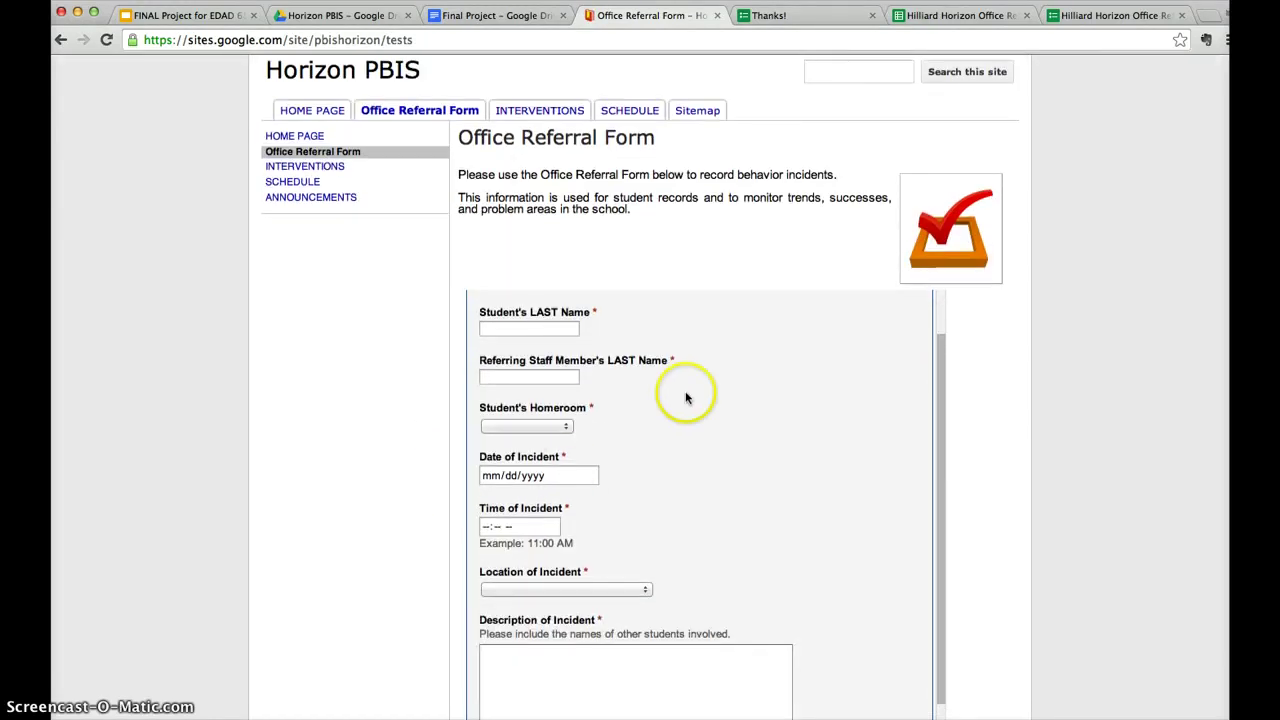
click(690, 338)
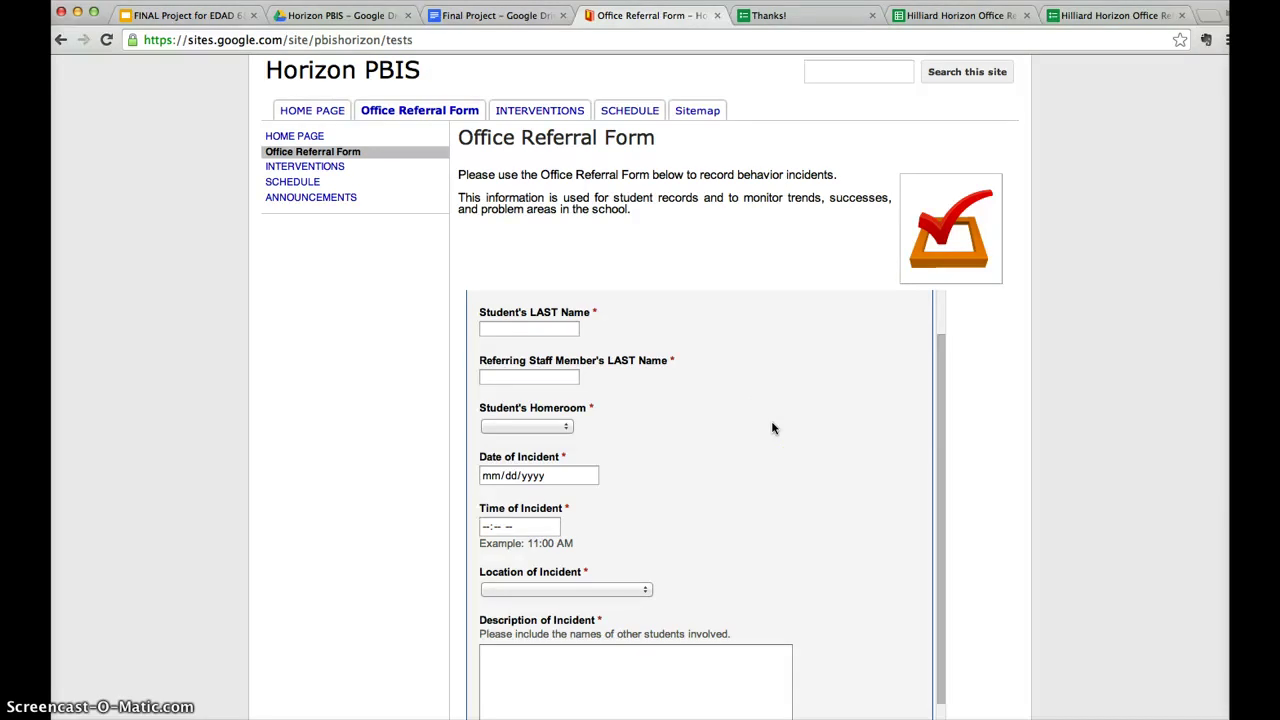
Enter the student's first and last name and the referring staff member's name.
click(547, 332)
scroll(553, 345, up, 3)
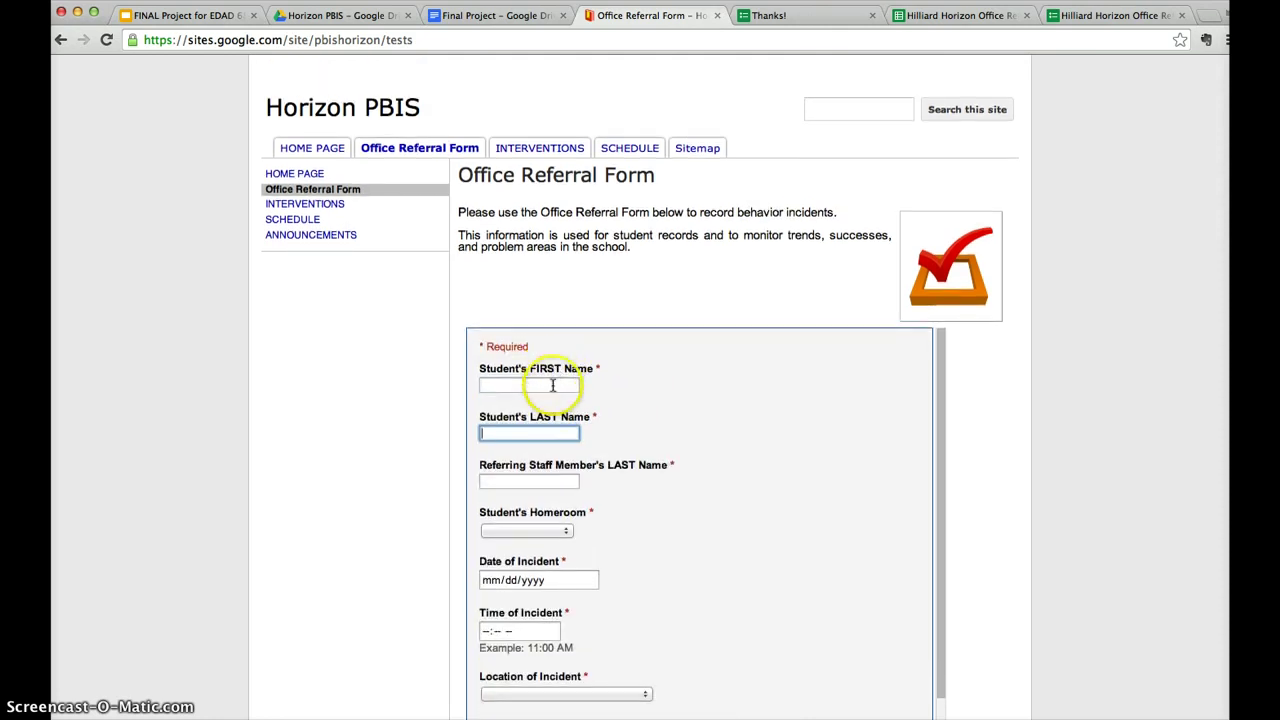
click(559, 366)
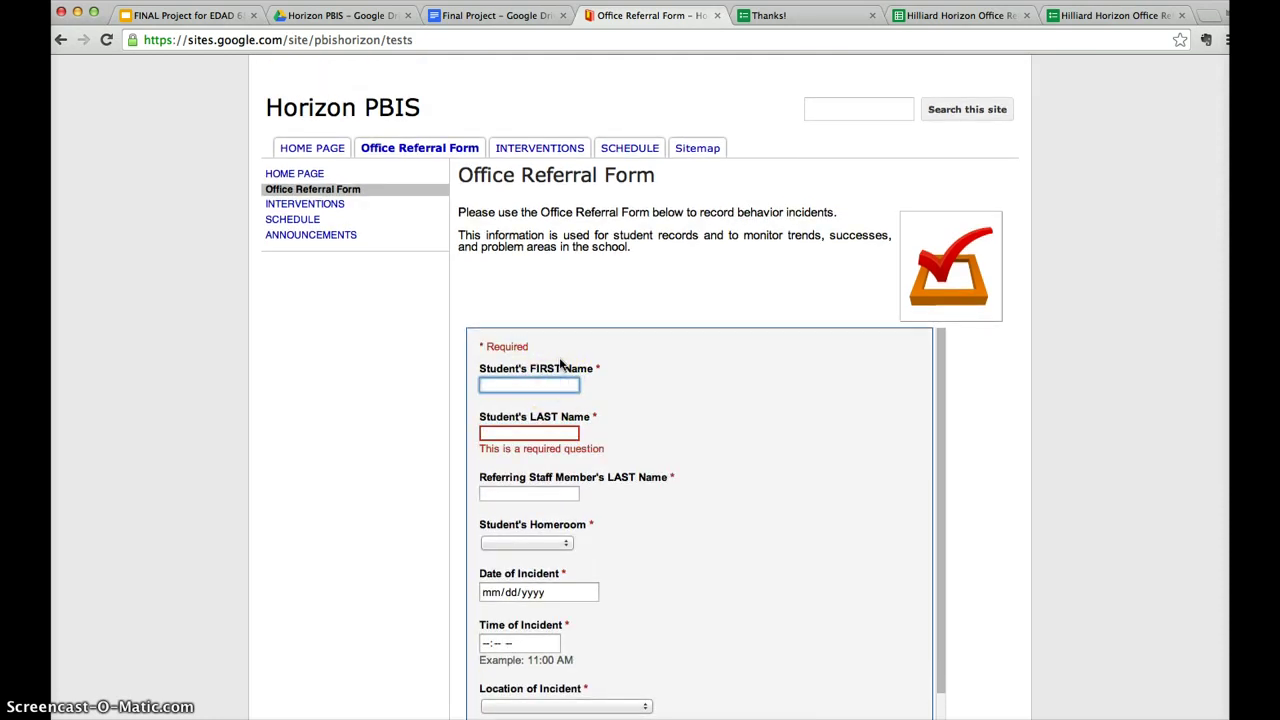
key(Tab)
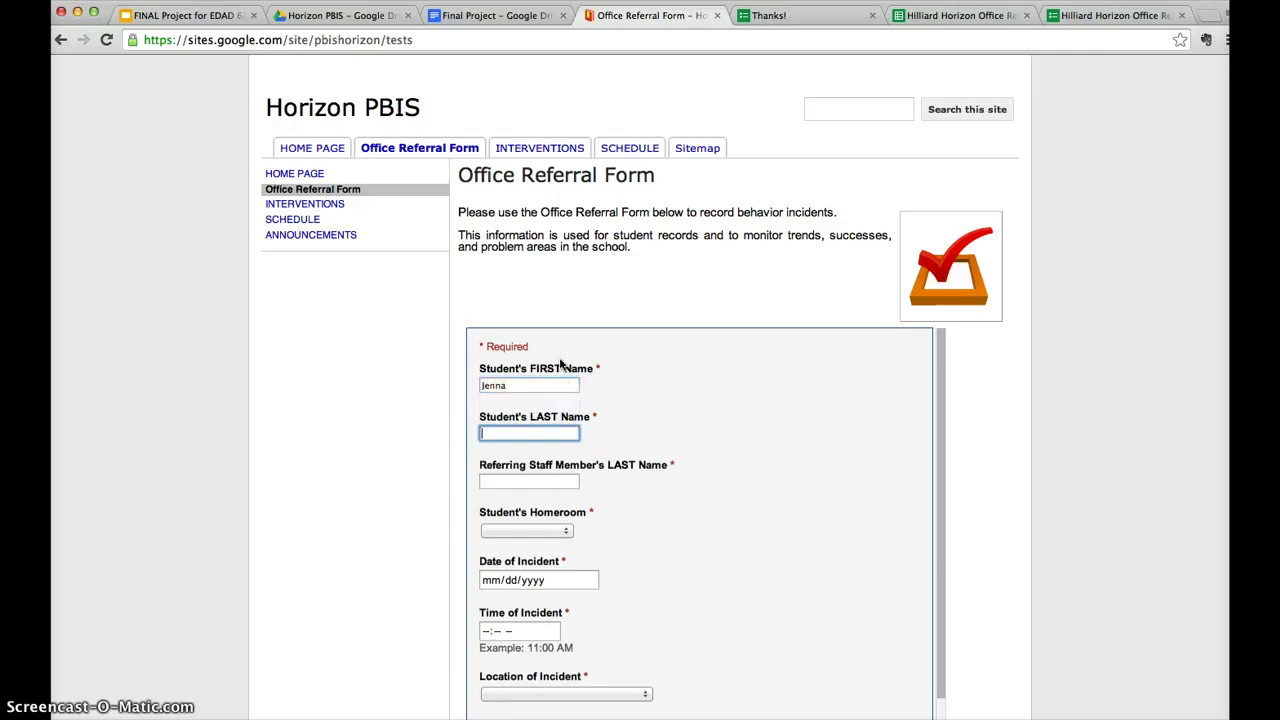
key(Tab)
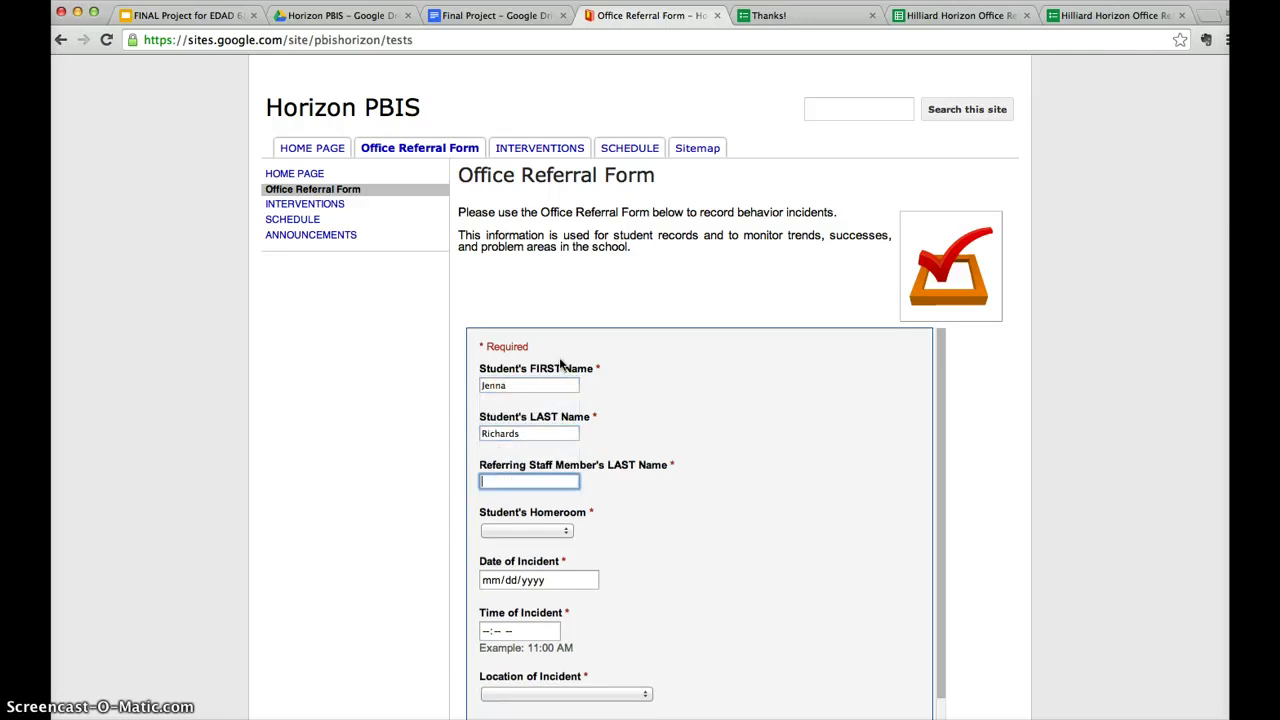
key(Tab)
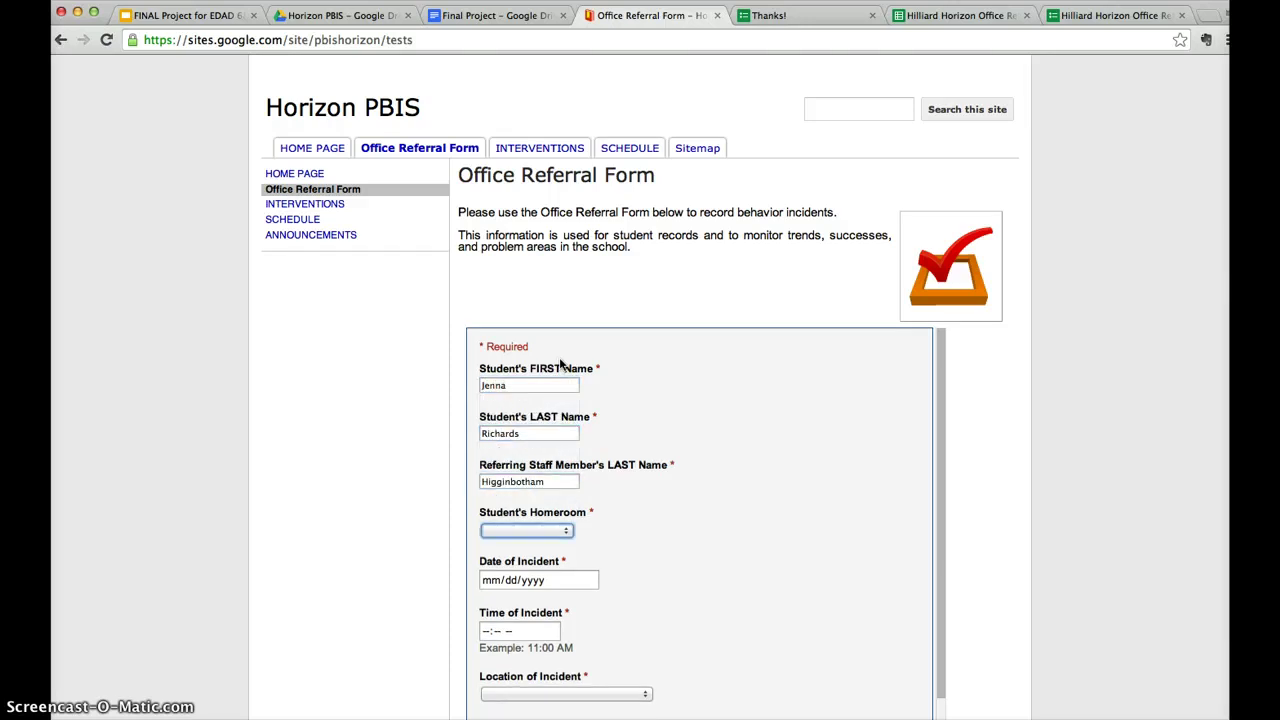
Choose Thompson (KG) as the homeroom and 03/26/2014 as the incident date.
key(space)
key(Down)
key(Down)
key(Down)
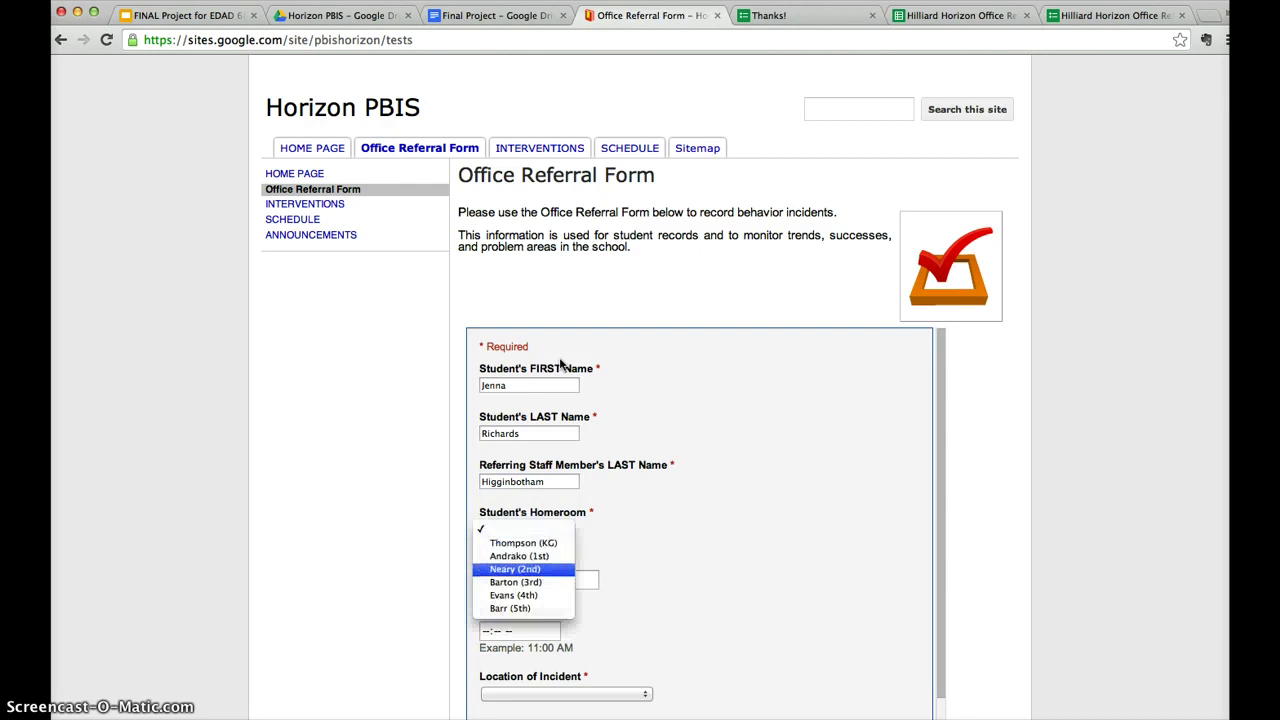
key(Down)
key(Down)
key(Up)
key(Up)
key(Up)
key(Up)
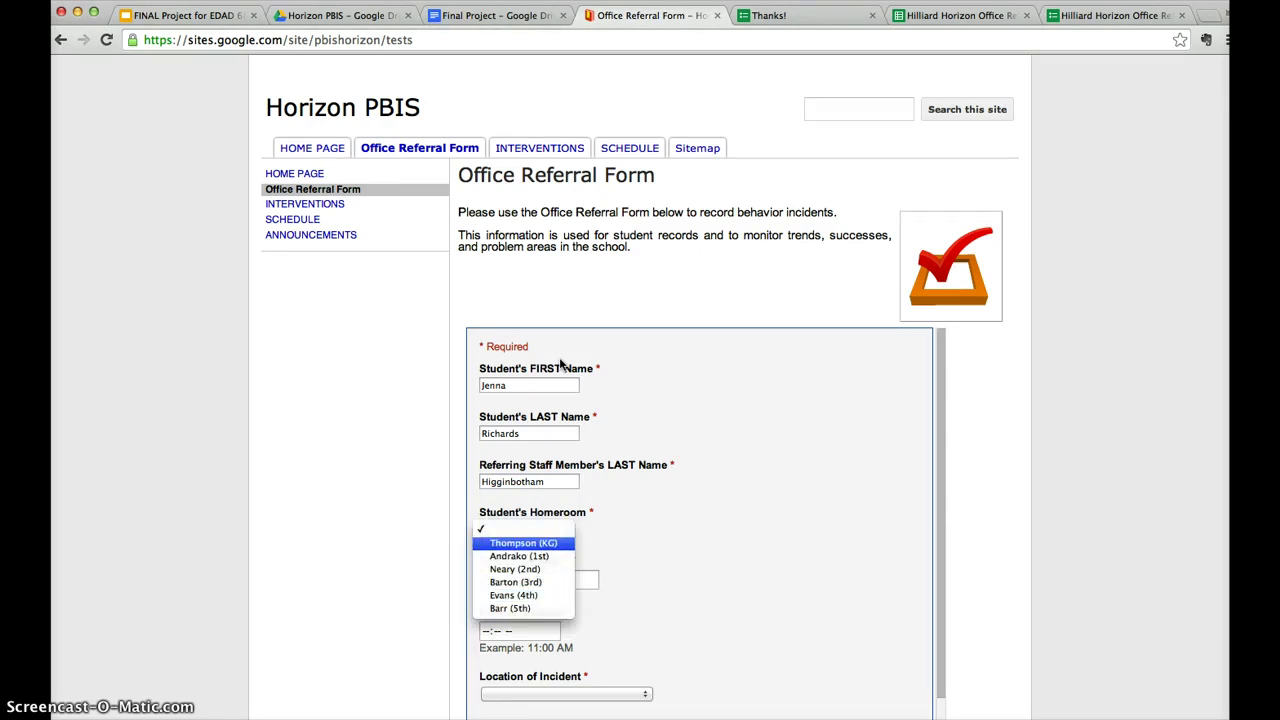
key(Return)
key(Tab)
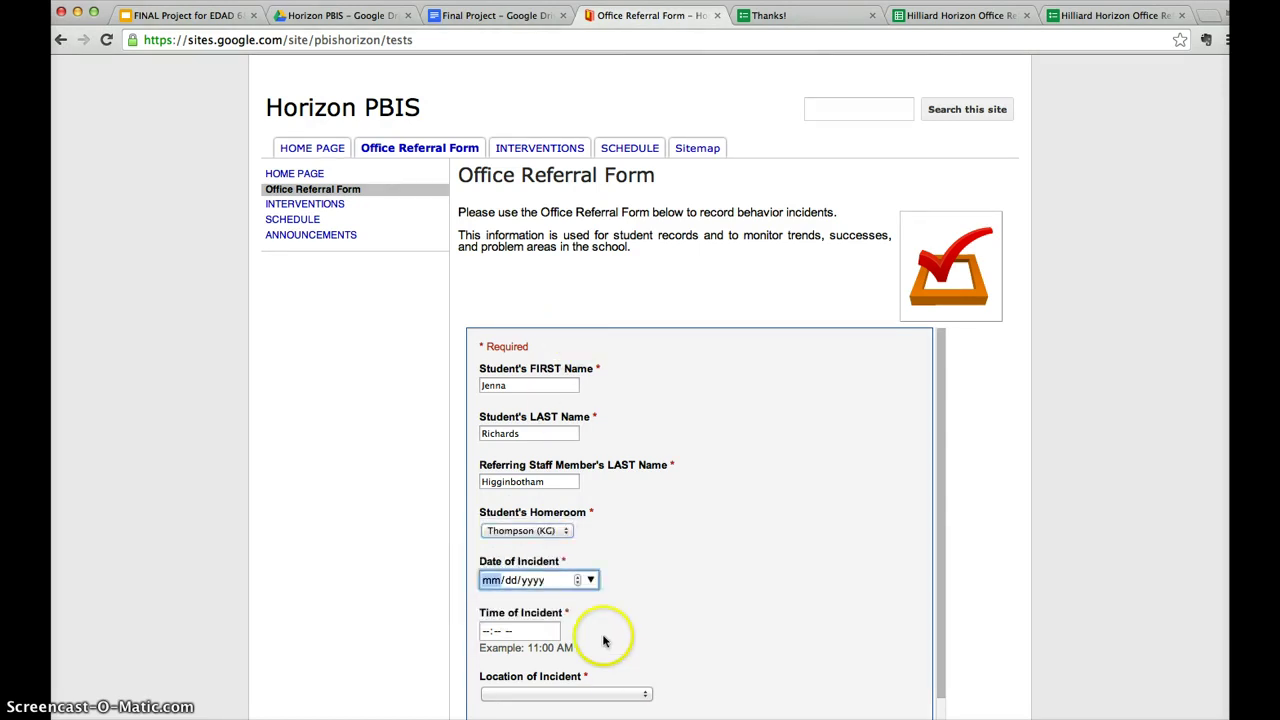
click(590, 580)
click(586, 719)
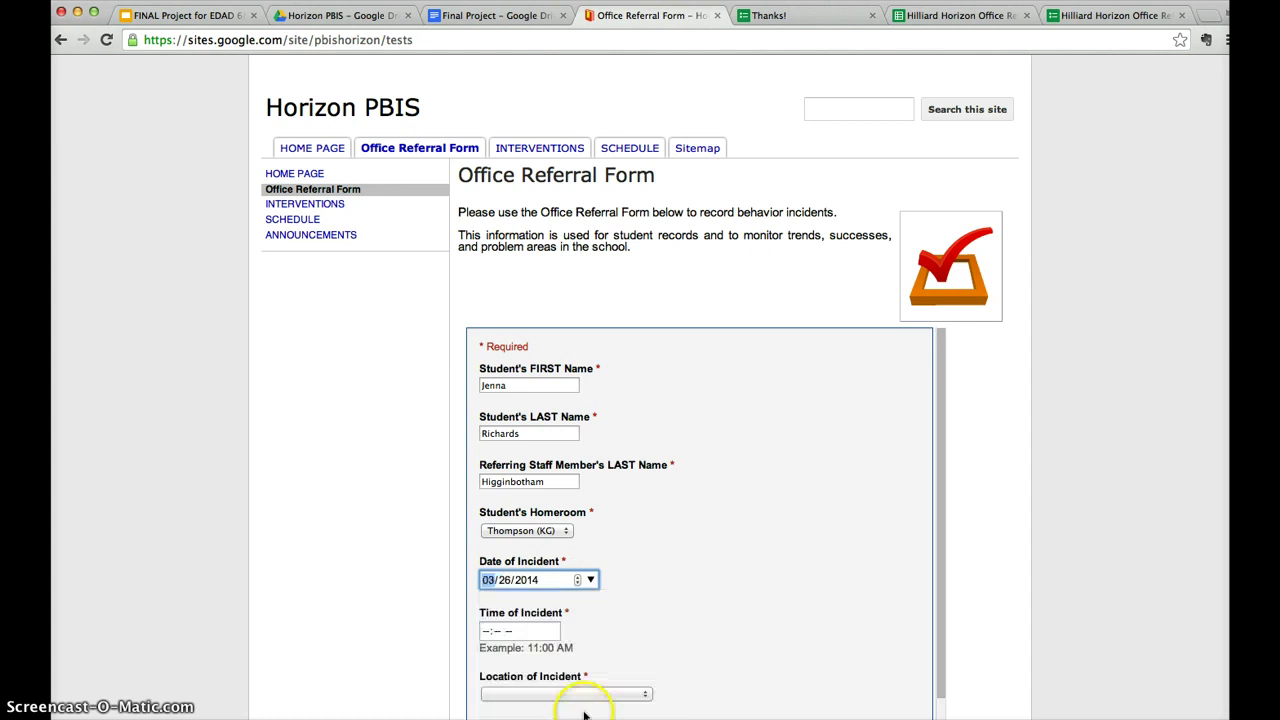
Set the incident time to 9:00 AM and the location to Restroom – Cafeteria.
click(486, 631)
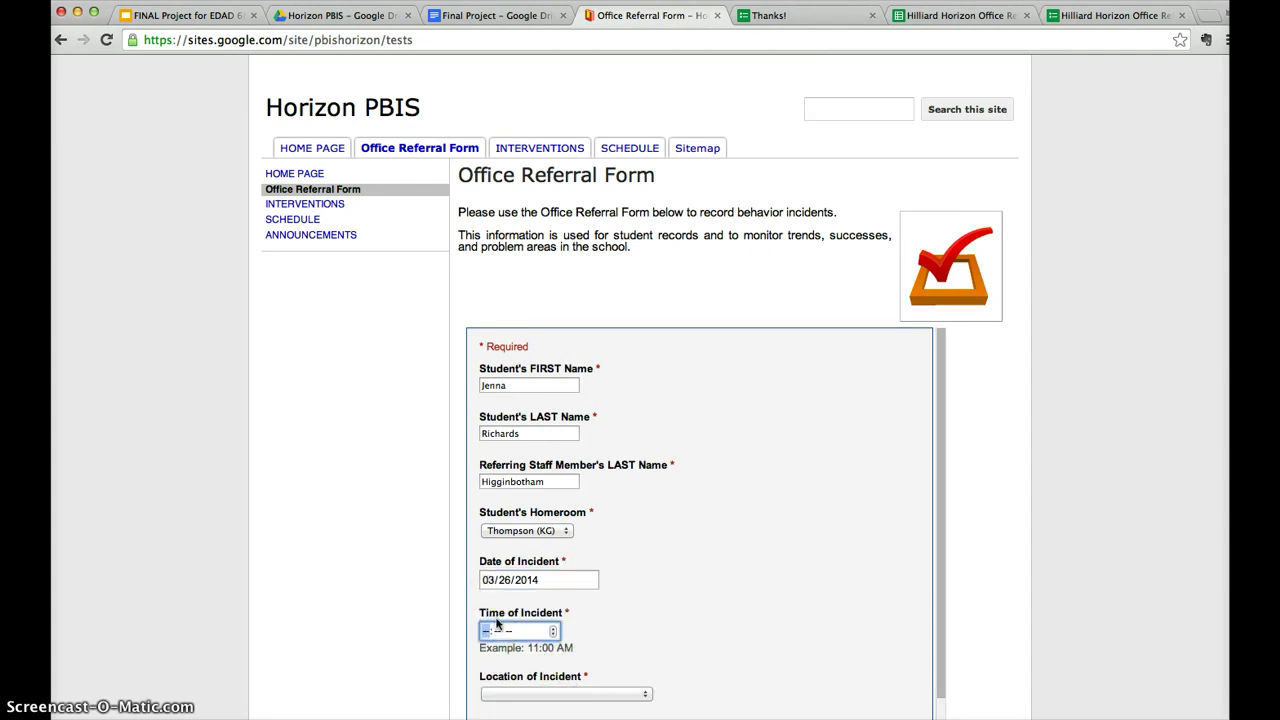
text(900a)
click(533, 627)
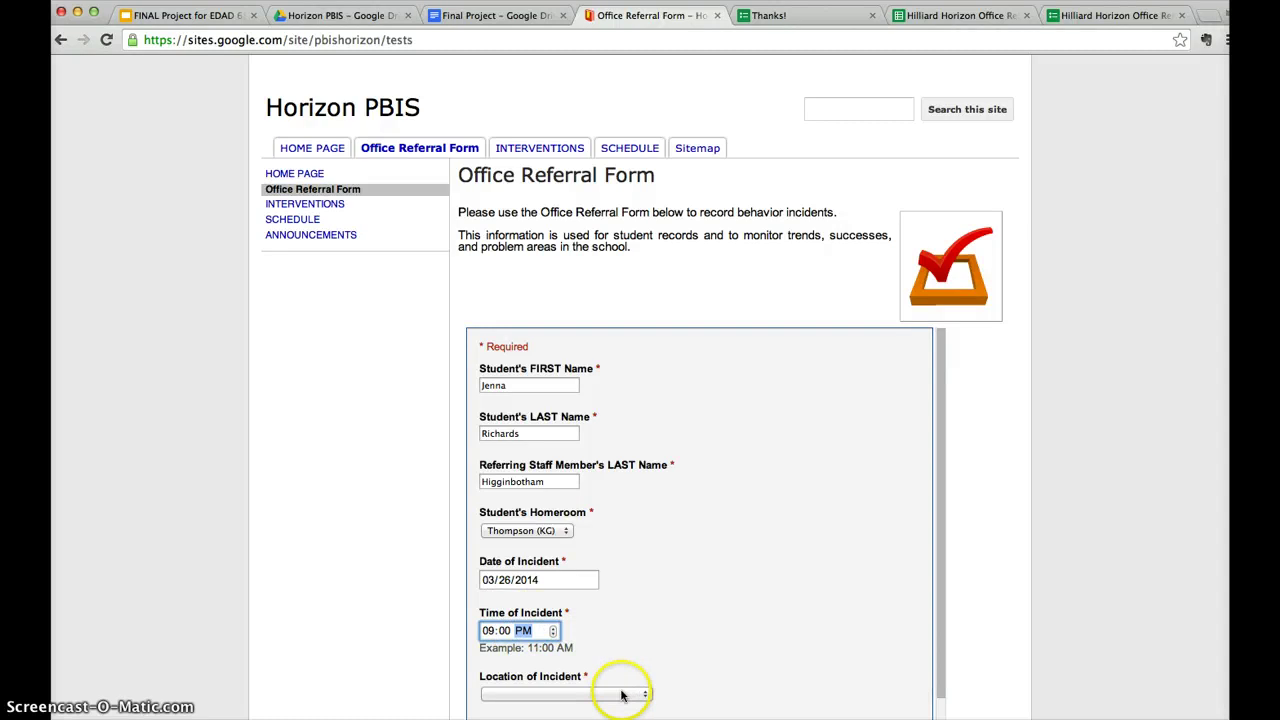
scroll(510, 645, up, 2)
click(492, 650)
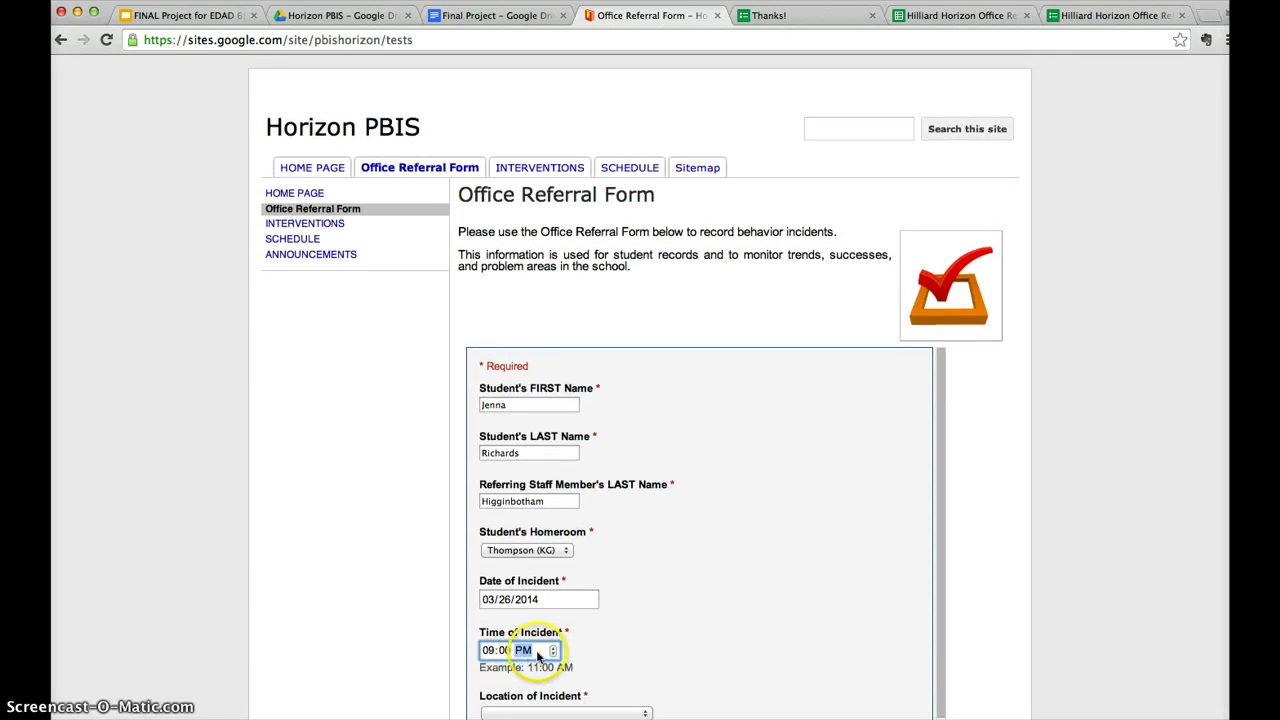
scroll(666, 636, down, 3)
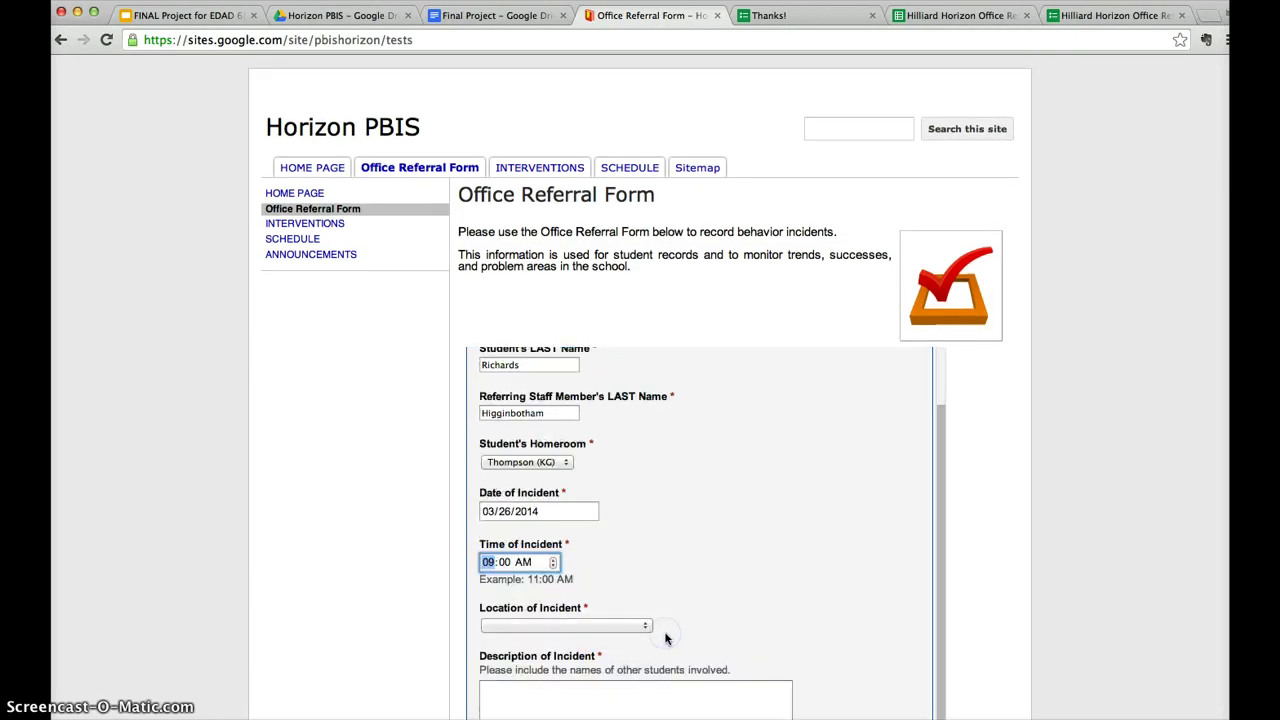
click(580, 588)
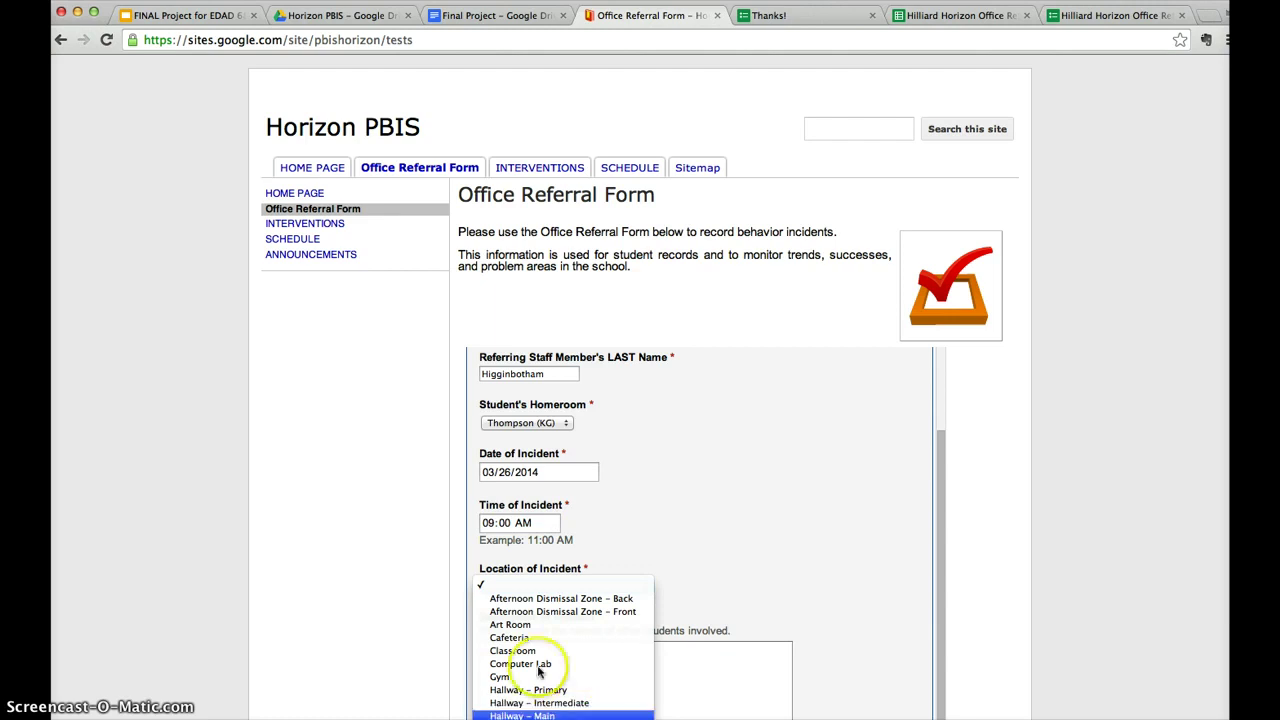
click(560, 718)
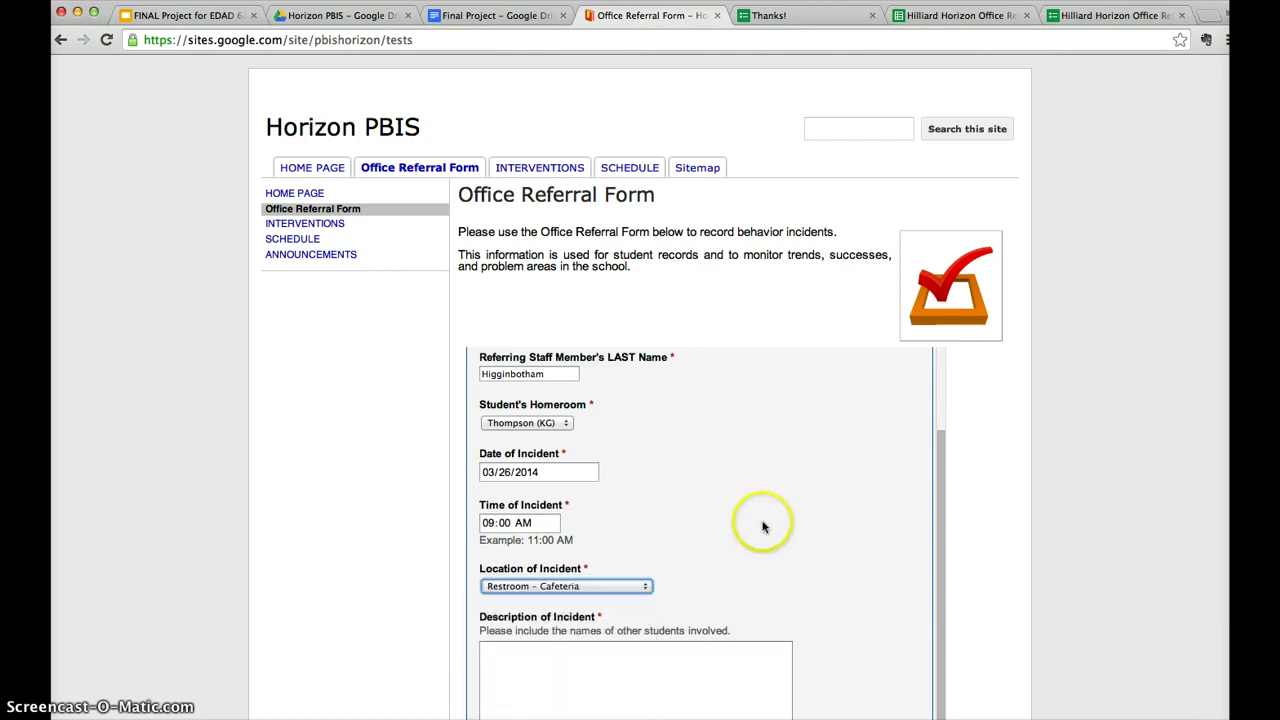
scroll(760, 523, down, 5)
Describe the student flushing paper towels, check Property Damage/Misuse, and submit the referral.
click(532, 366)
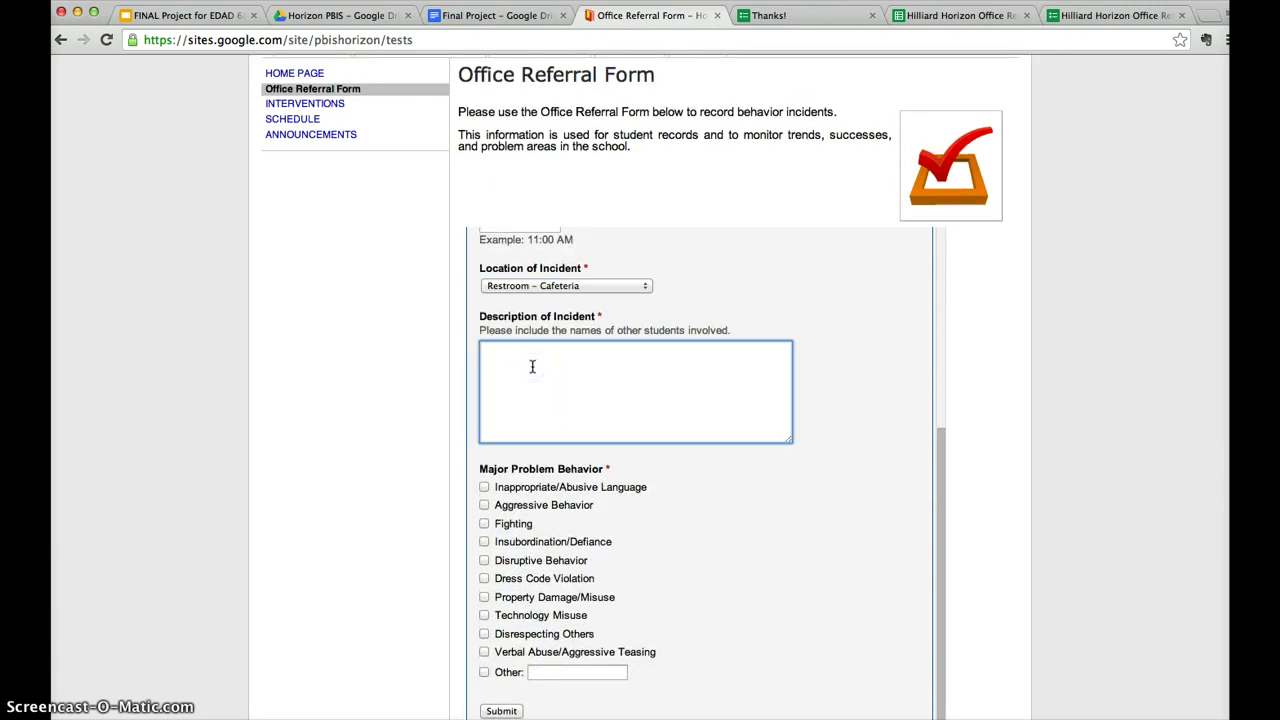
text(Jenna was trying to flush a roll of paper)
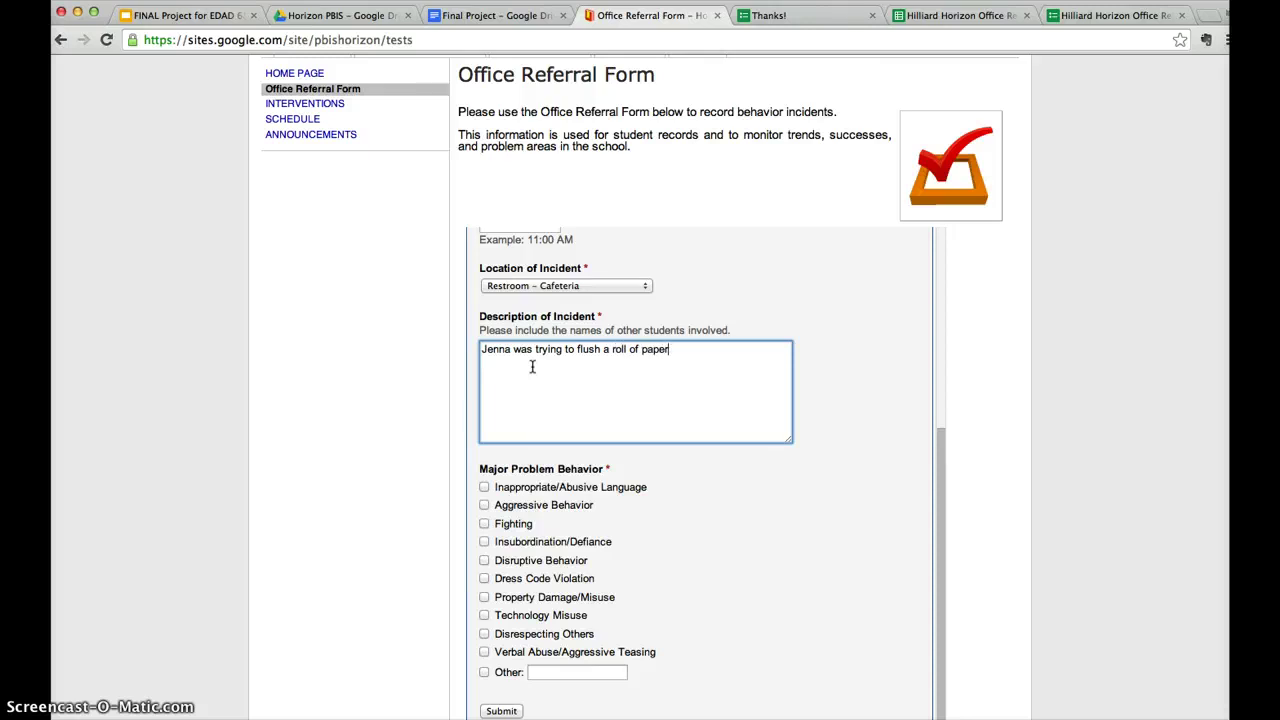
text(ttowels down the toilet.)
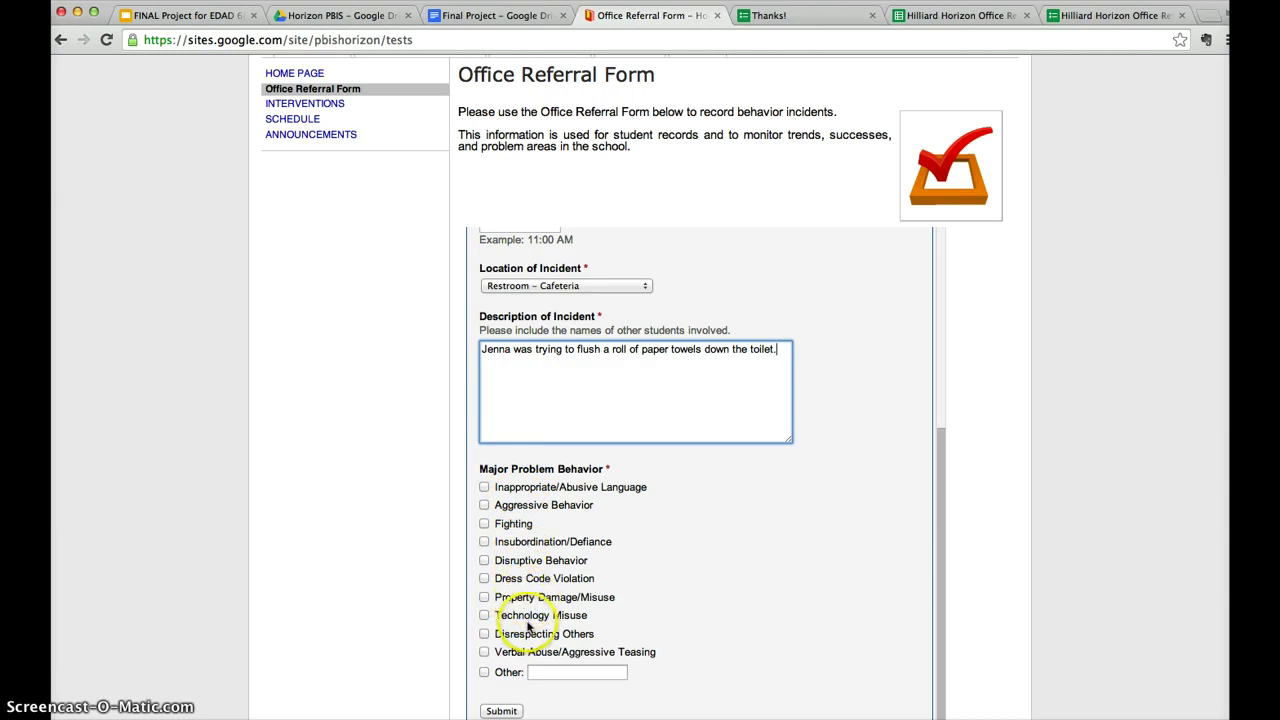
click(529, 600)
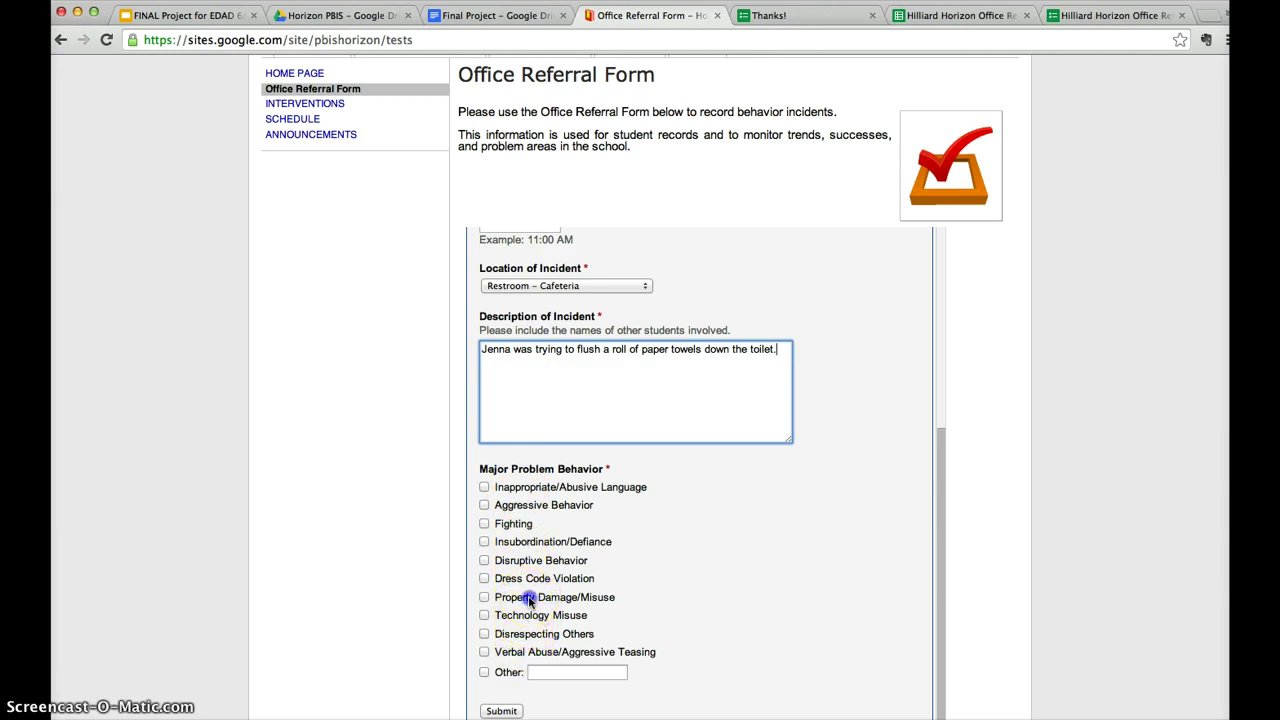
scroll(510, 580, down, 4)
click(501, 542)
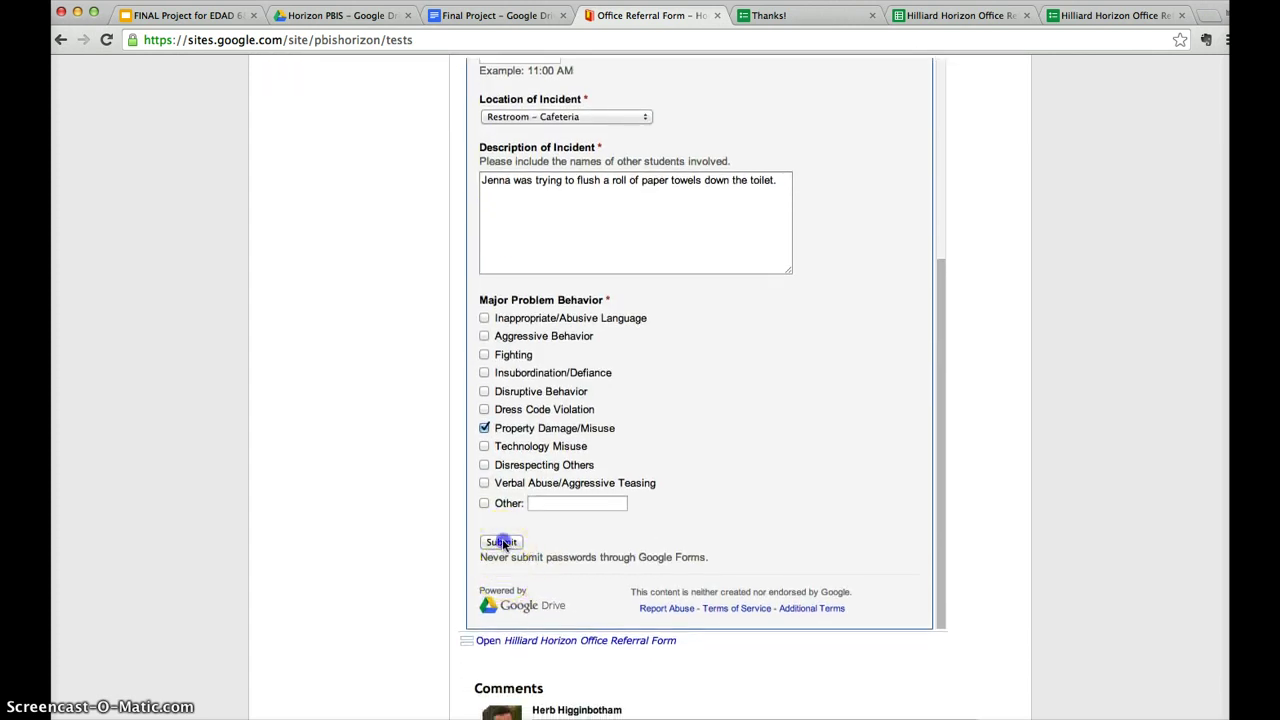
In the responses sheet, clear the Student's FIRST Name filter and select header row B1:J1.
click(958, 16)
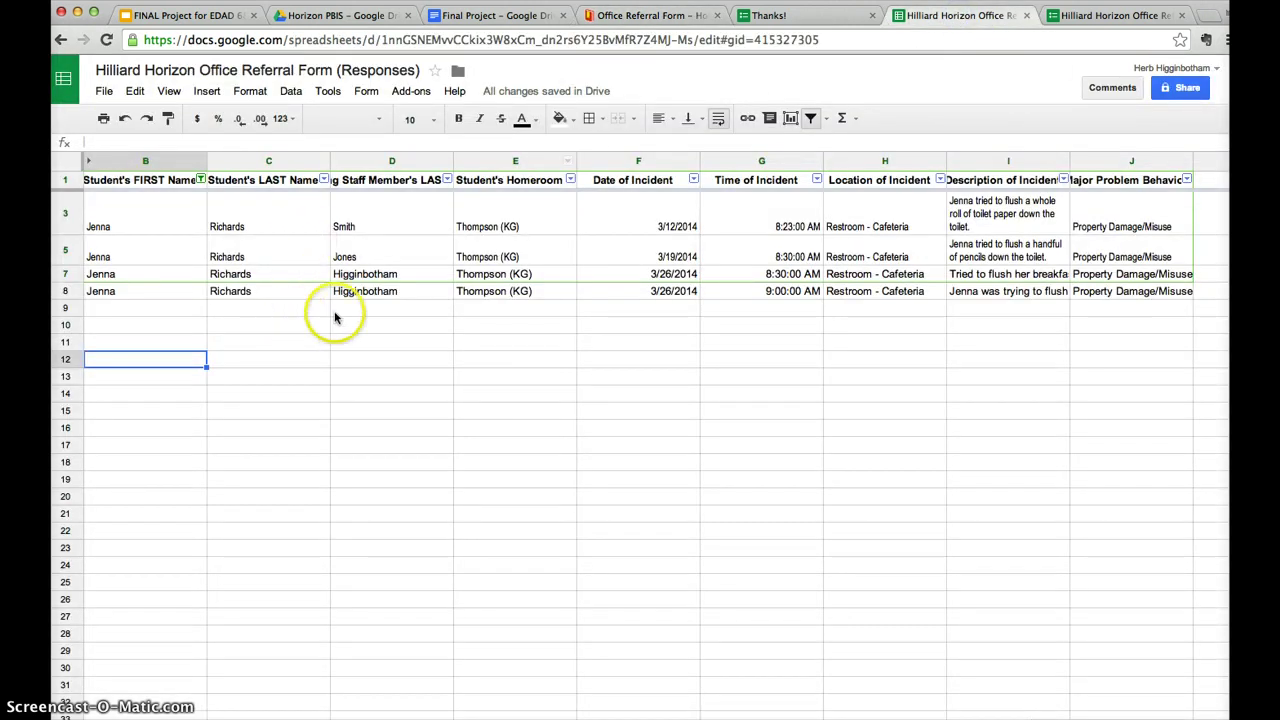
click(201, 179)
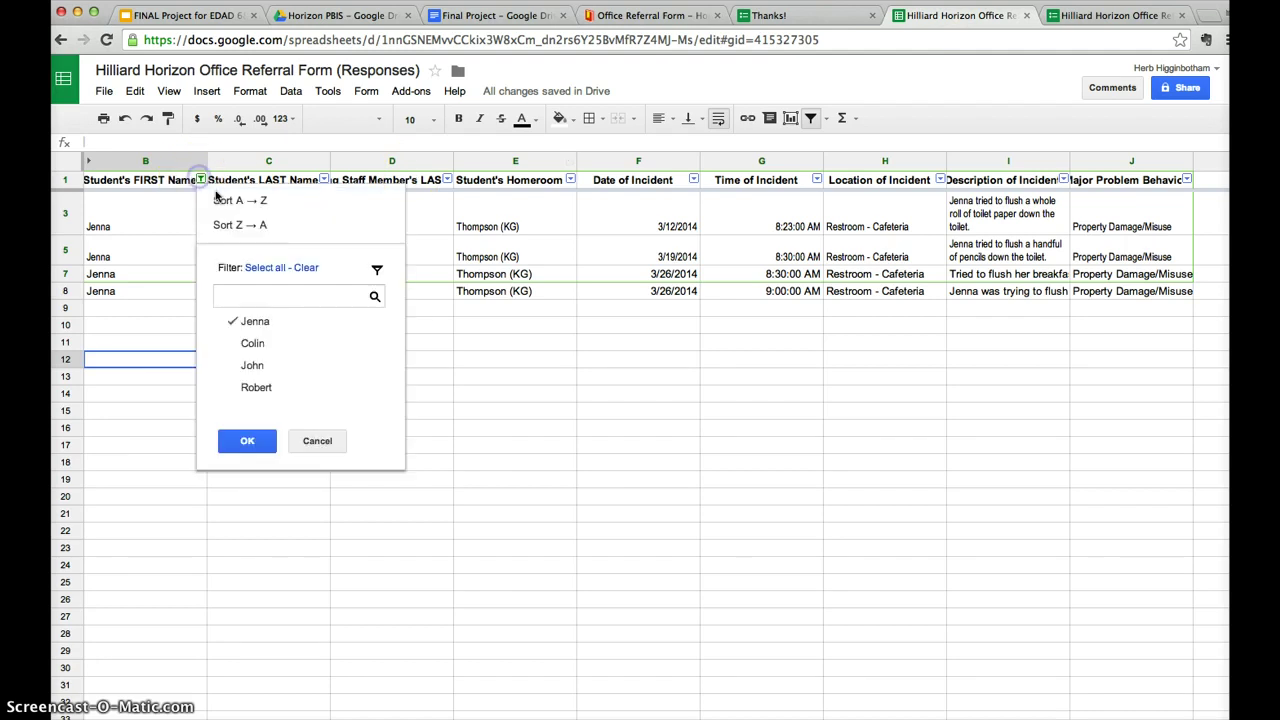
click(264, 267)
click(247, 440)
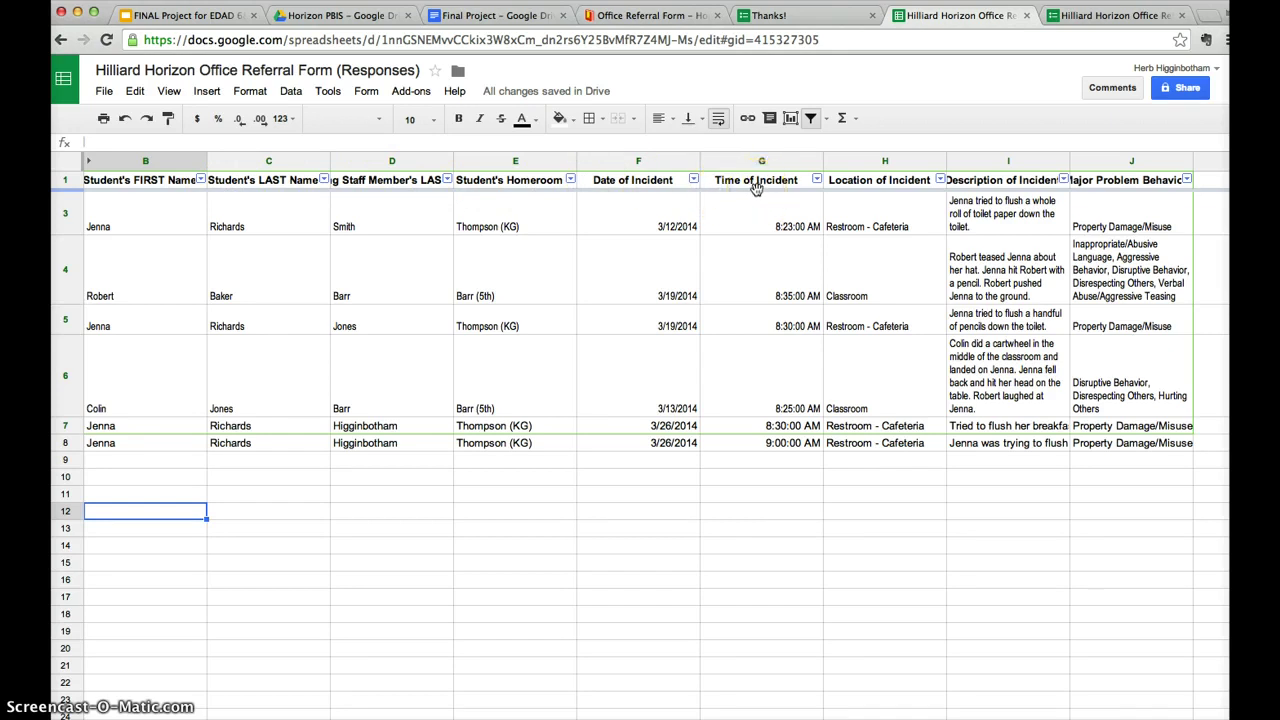
drag(162, 183, 1113, 178)
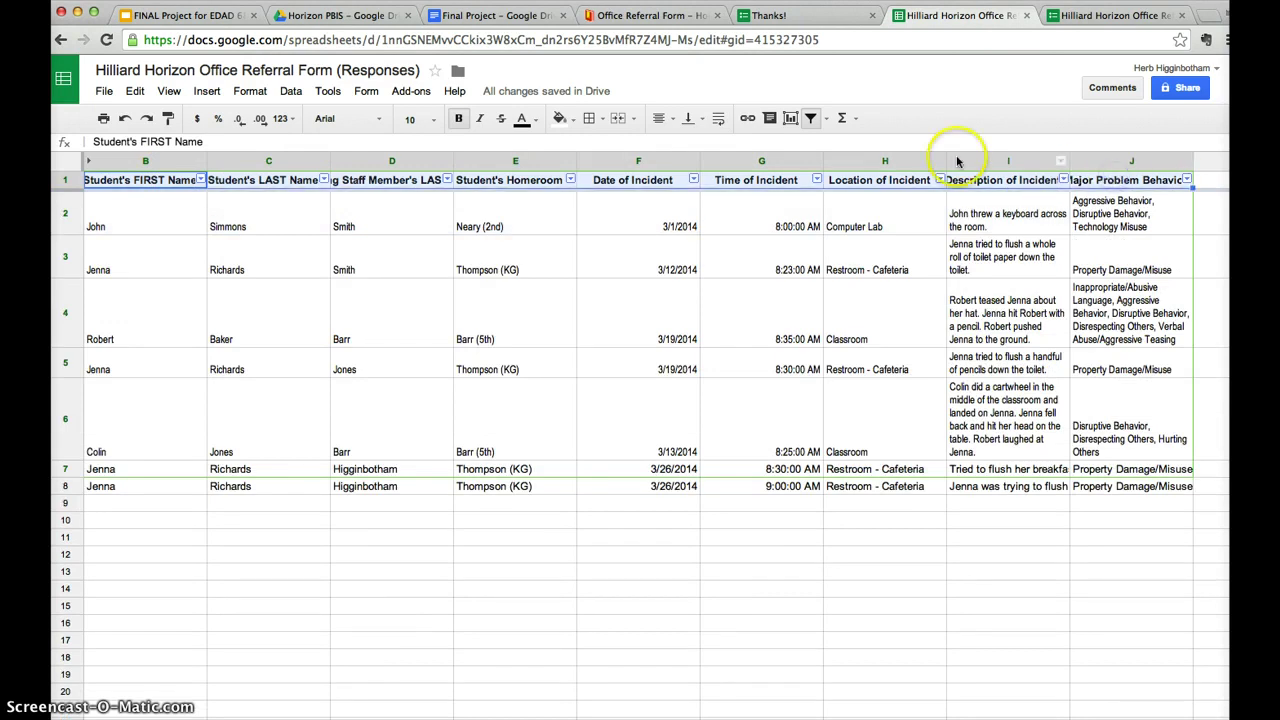
click(812, 118)
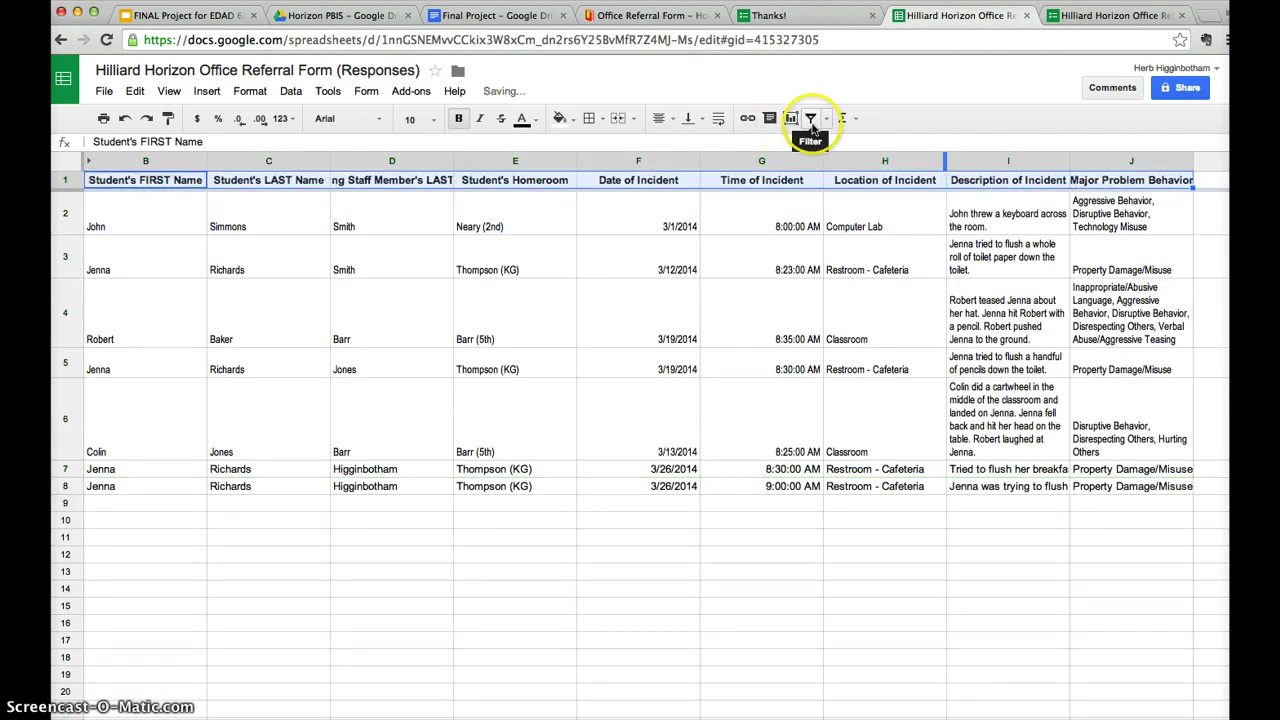
click(811, 120)
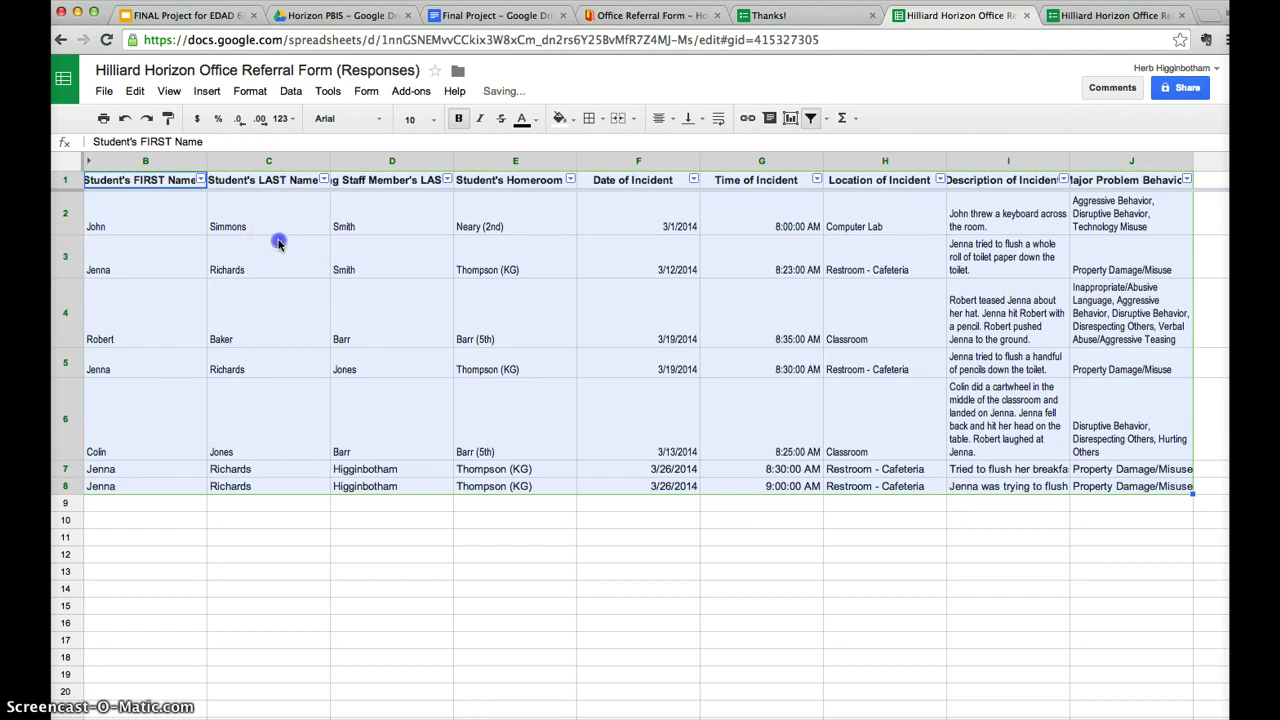
click(277, 242)
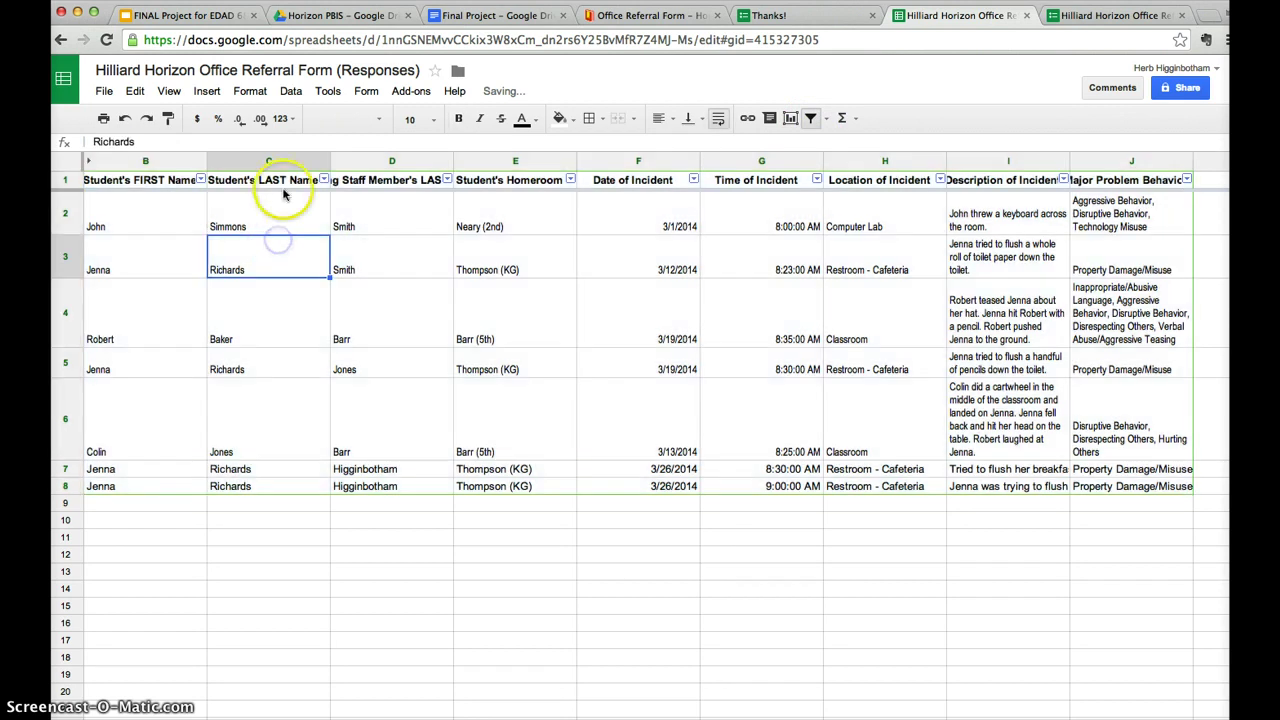
click(200, 179)
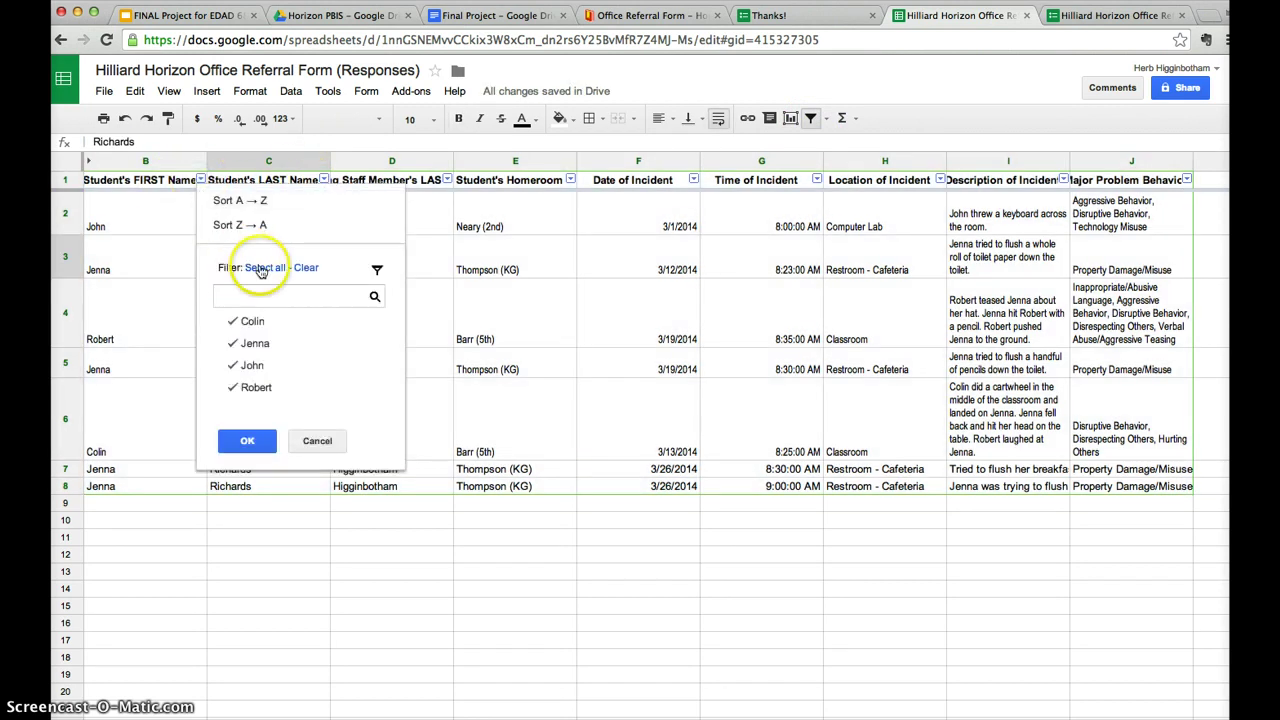
click(306, 267)
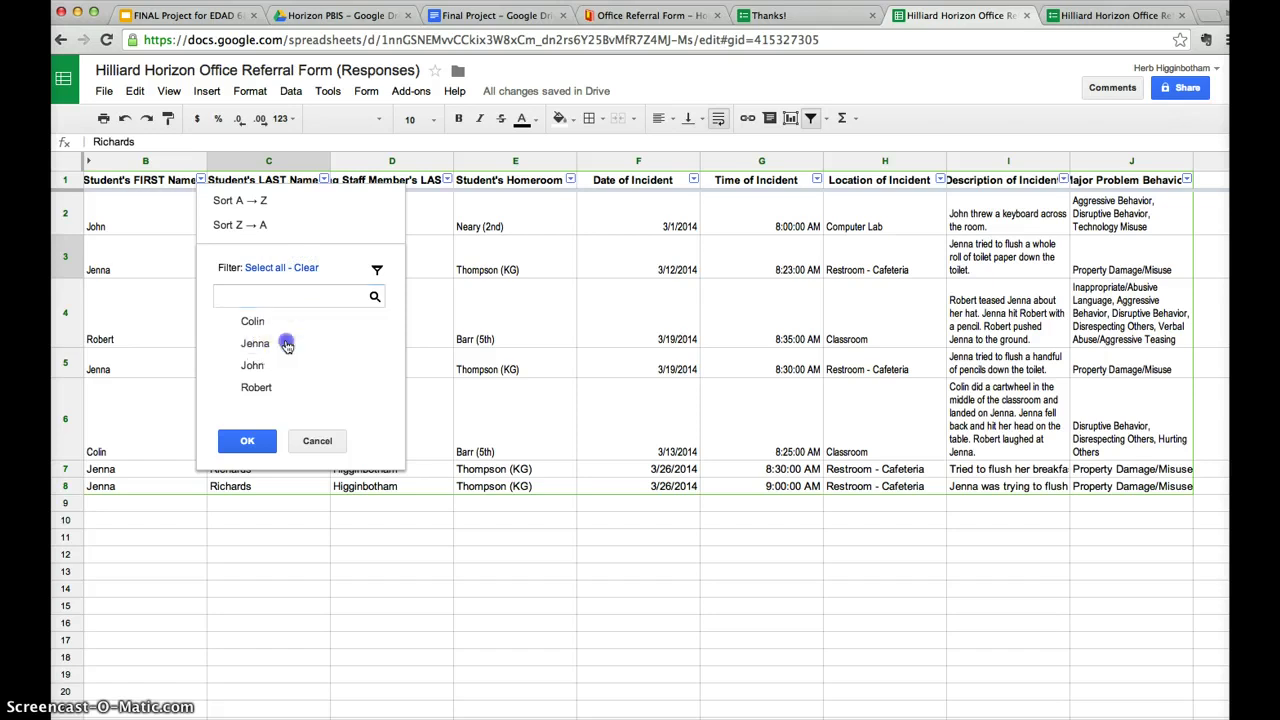
click(285, 343)
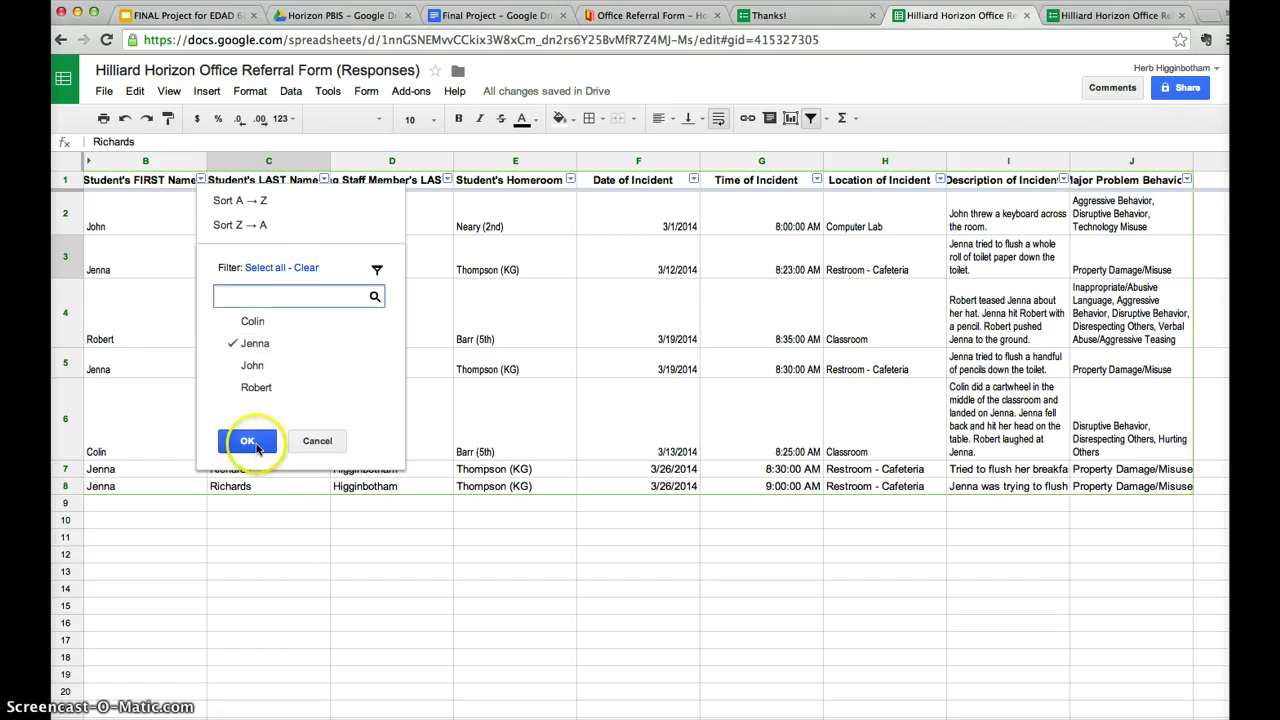
click(259, 447)
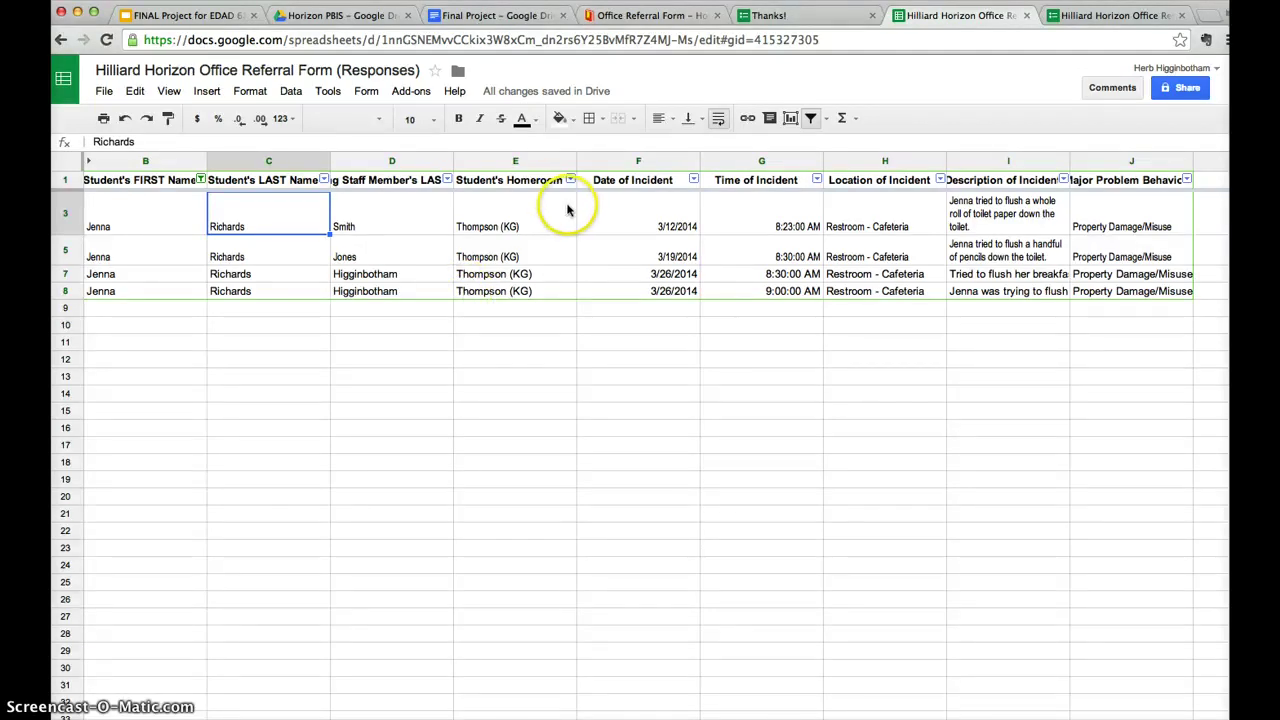
click(201, 179)
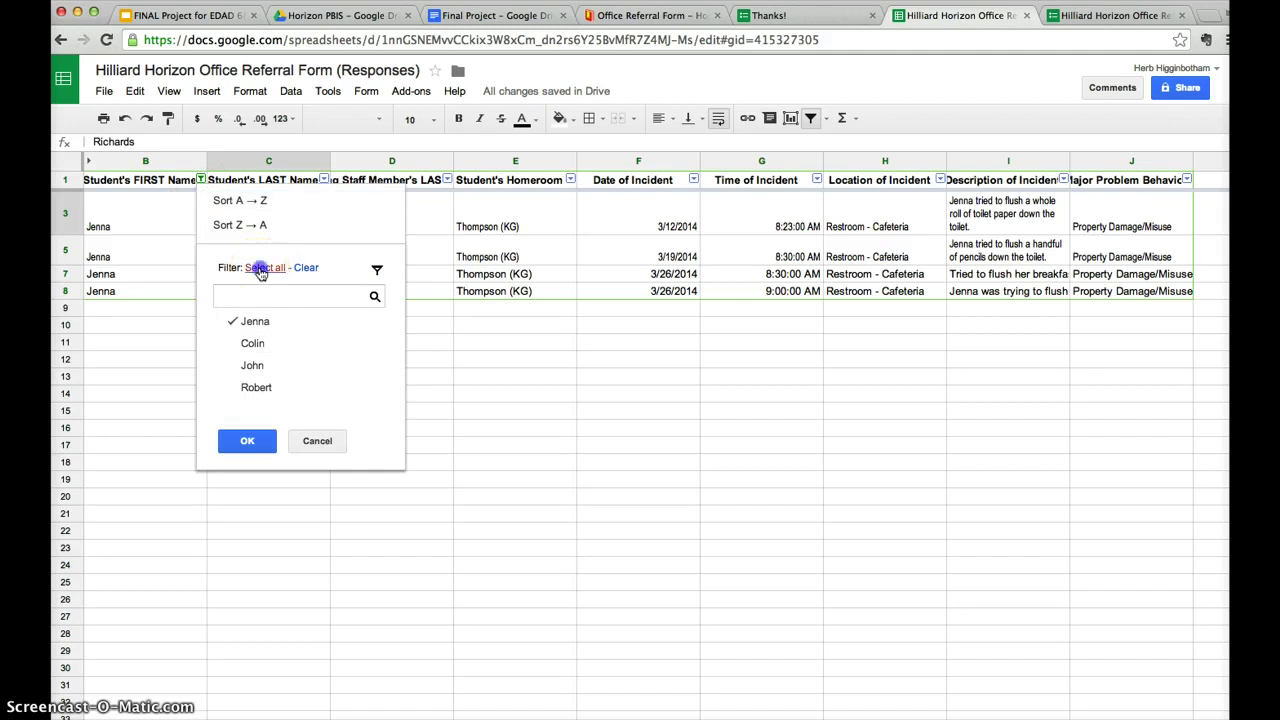
click(264, 268)
click(247, 440)
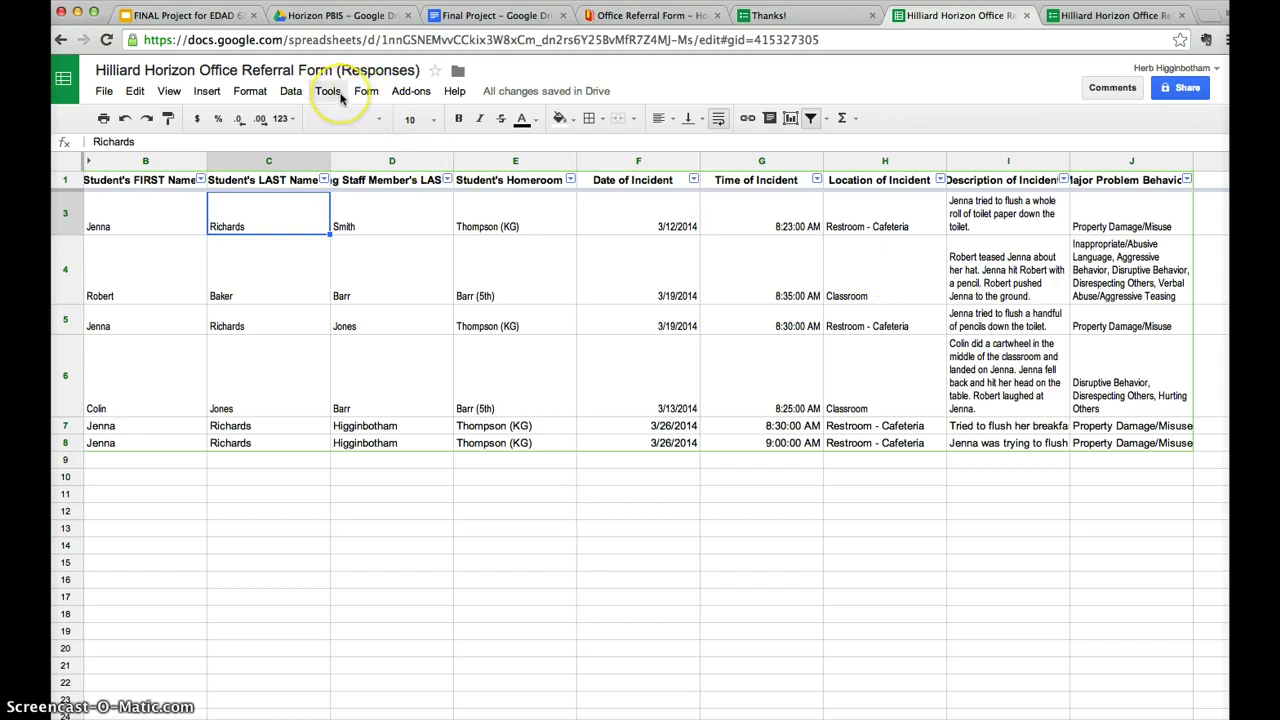
click(340, 97)
Show the form's response summary and review its charts: 7 responses, homeroom led by Thompson (KG) at 4 (57%).
click(368, 95)
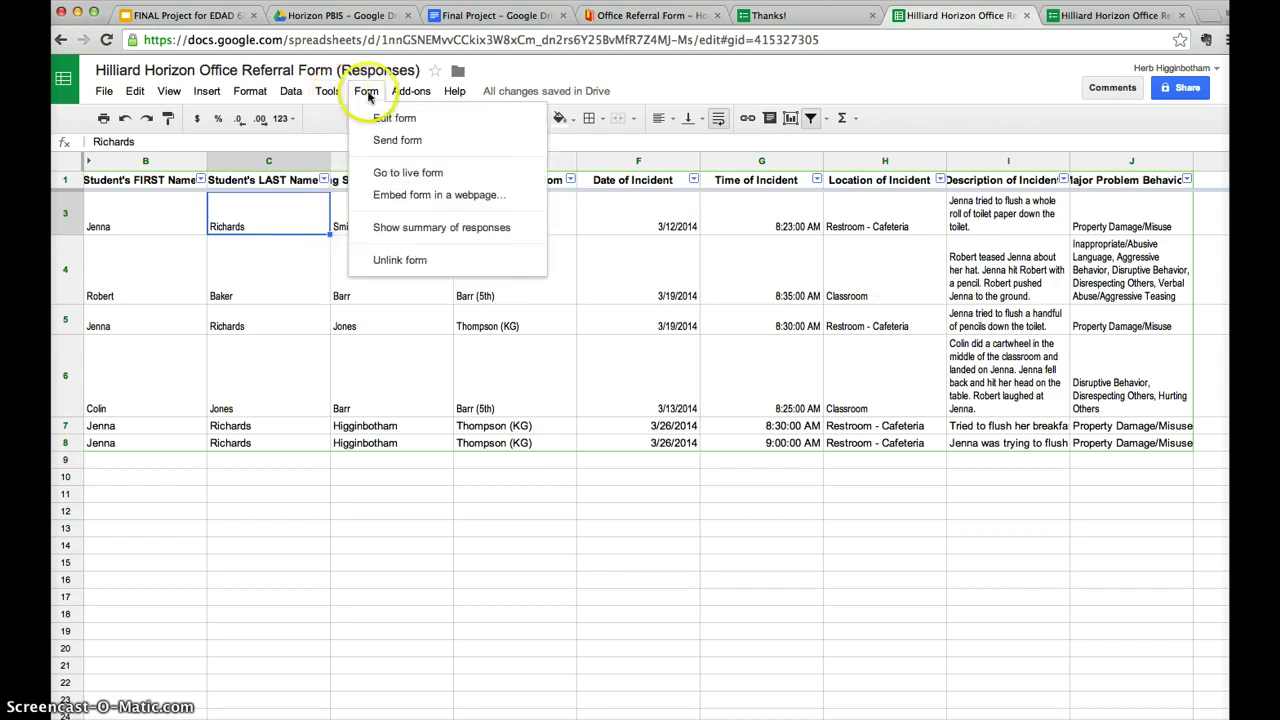
click(435, 230)
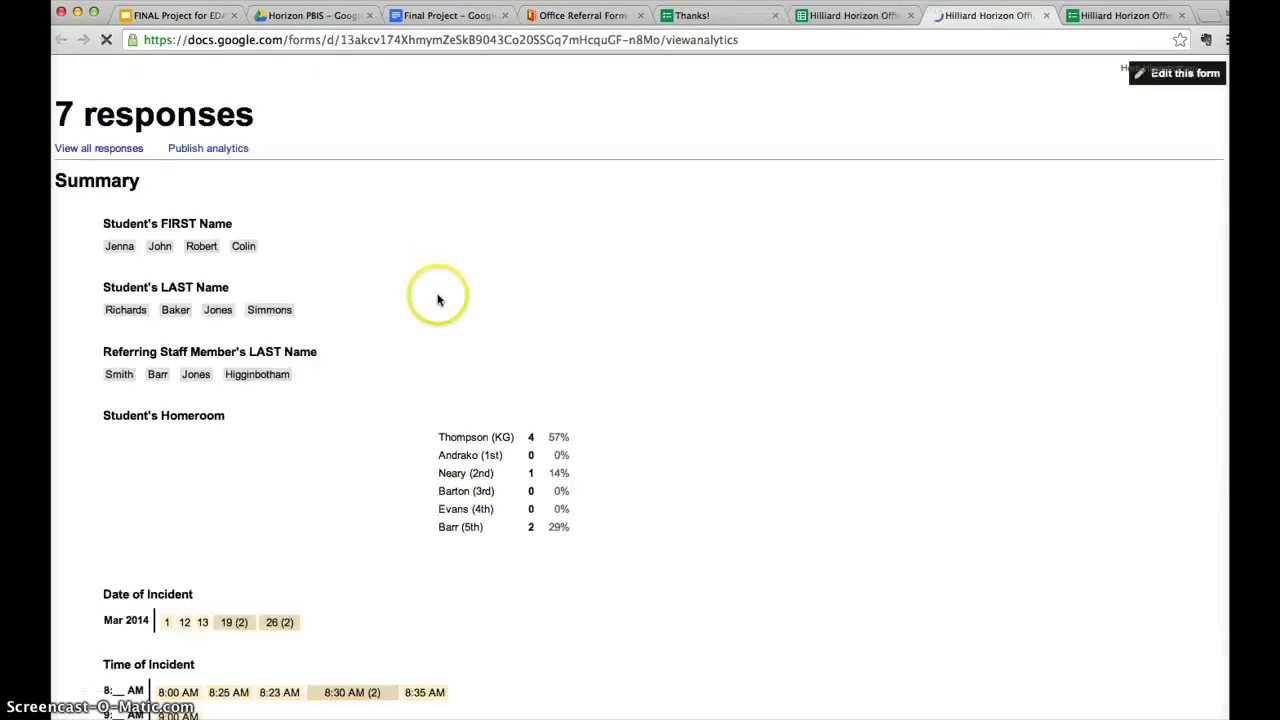
scroll(436, 344, down, 4)
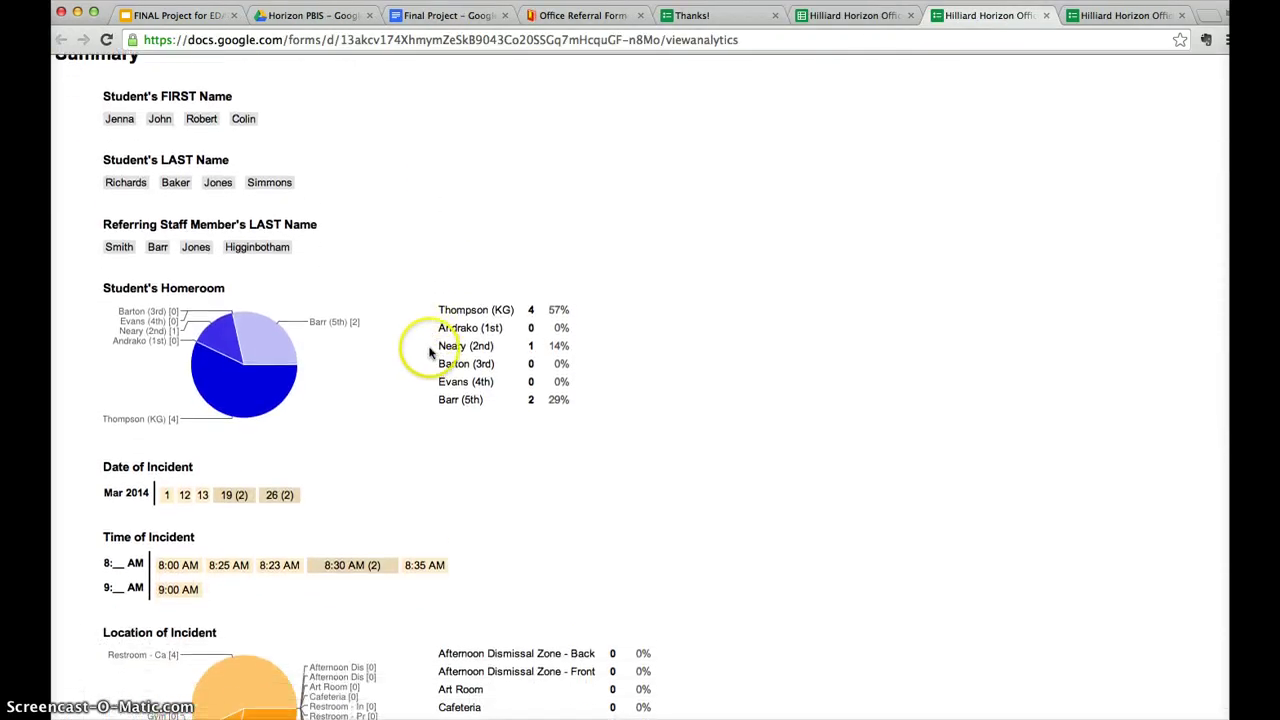
scroll(428, 351, down, 9)
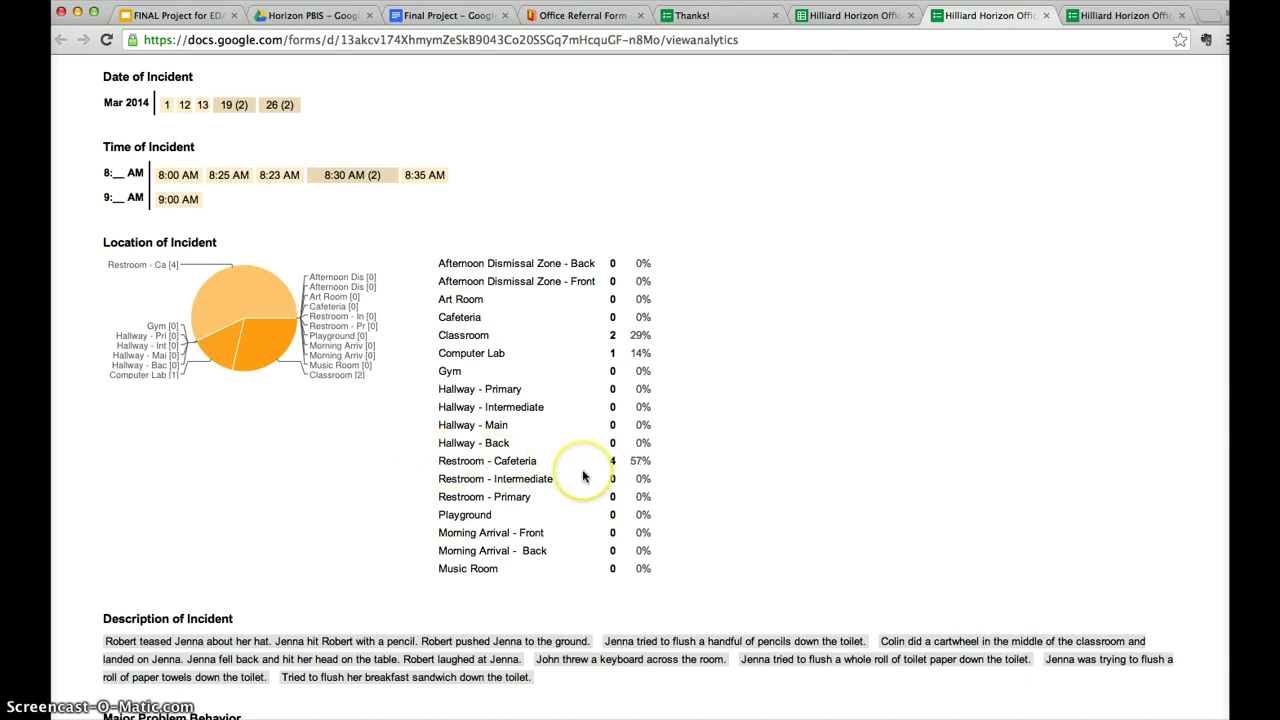
scroll(584, 476, down, 3)
scroll(584, 476, down, 7)
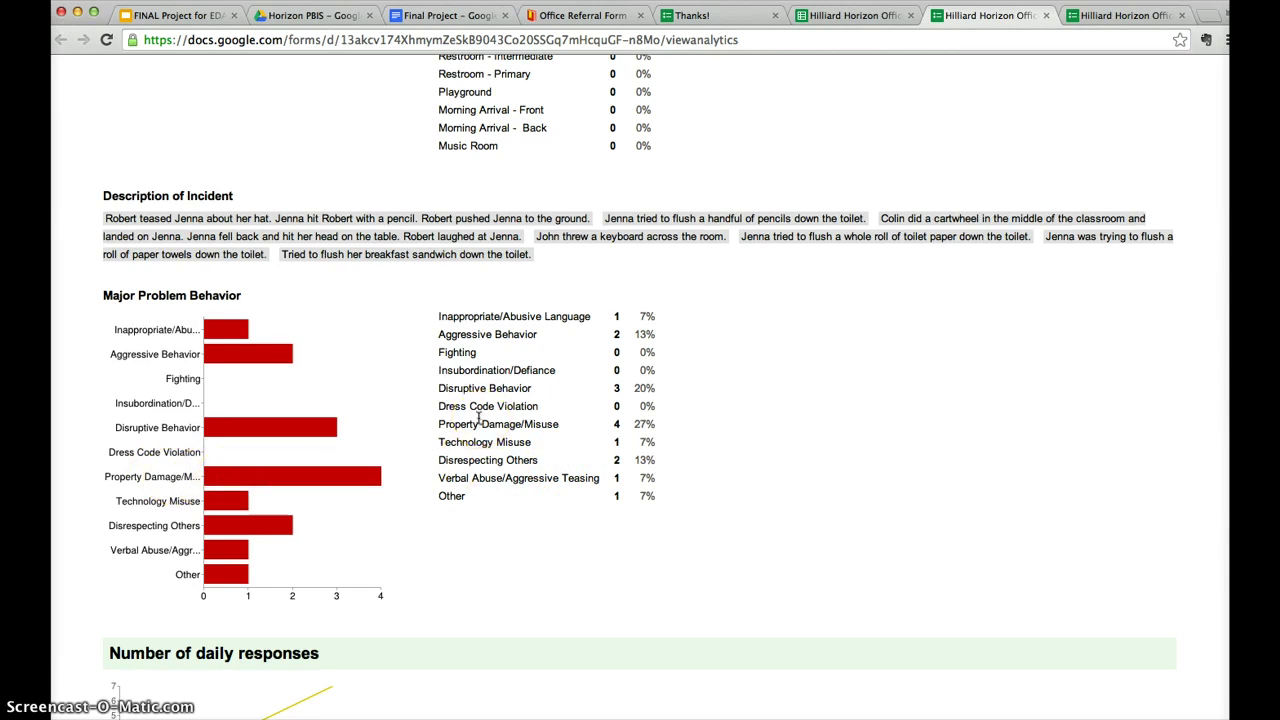
scroll(478, 418, down, 2)
scroll(476, 418, up, 12)
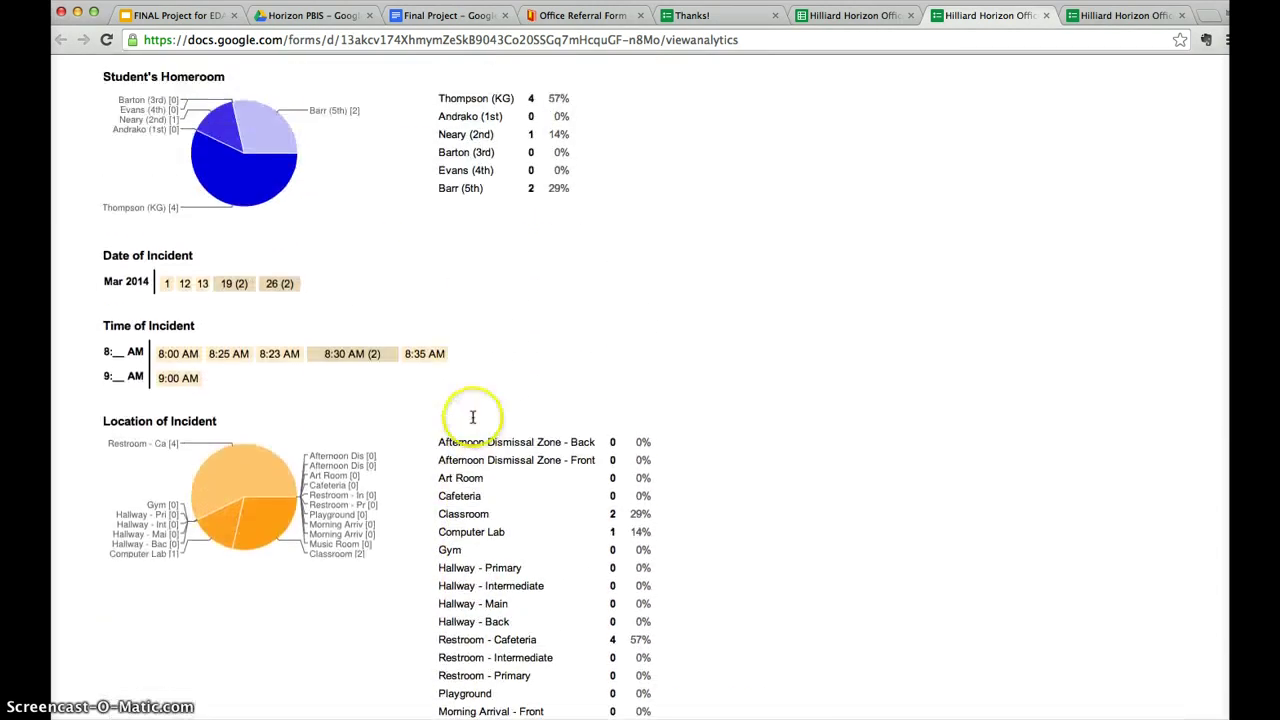
scroll(473, 417, up, 7)
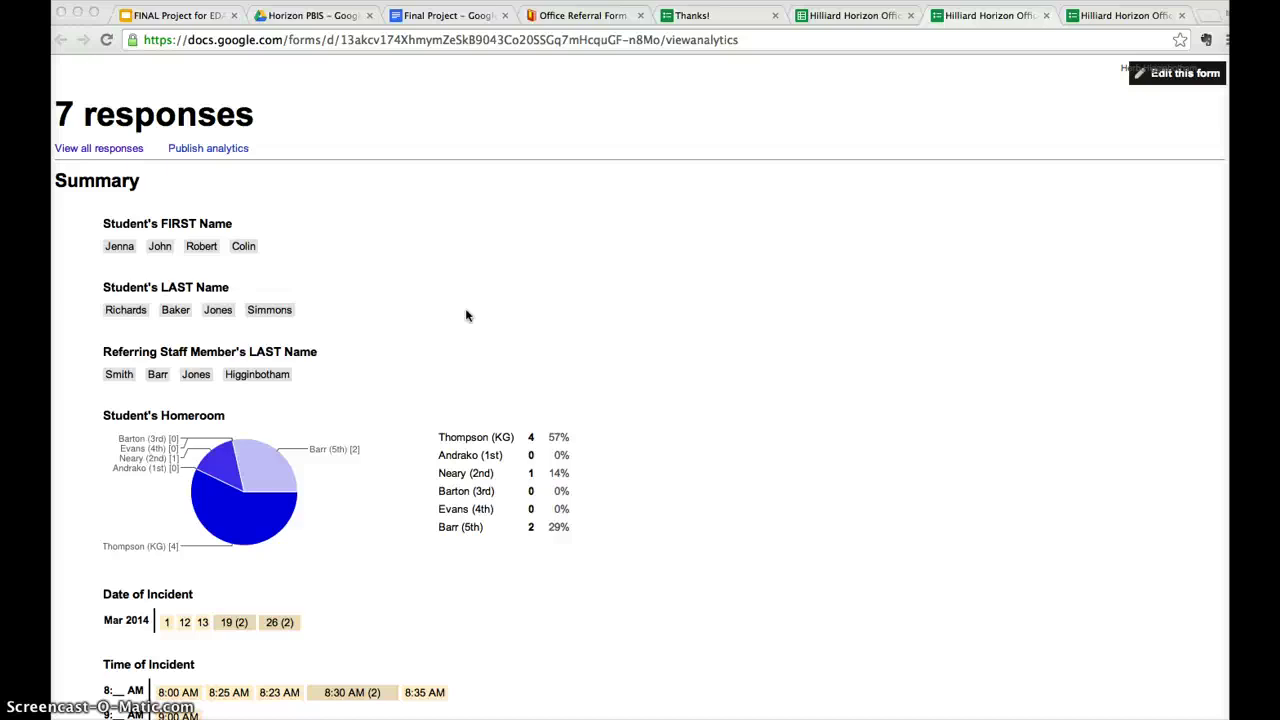
scroll(466, 316, down, 1)
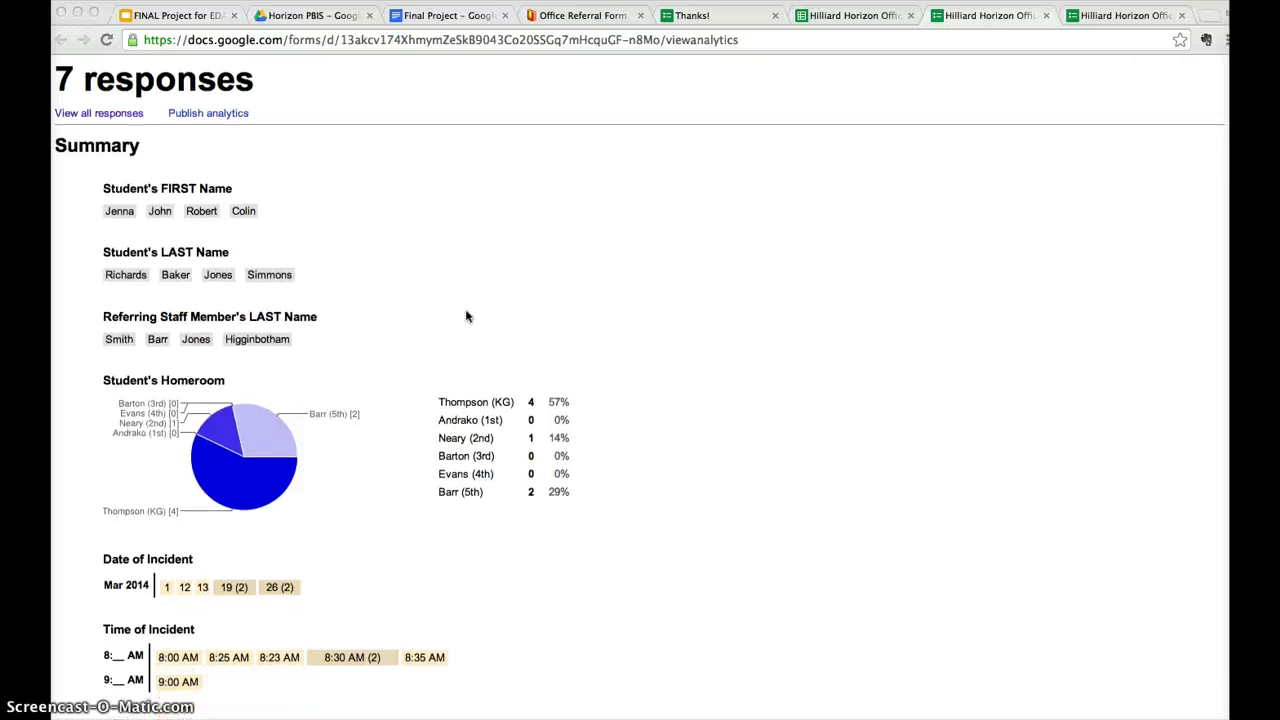
scroll(466, 316, down, 2)
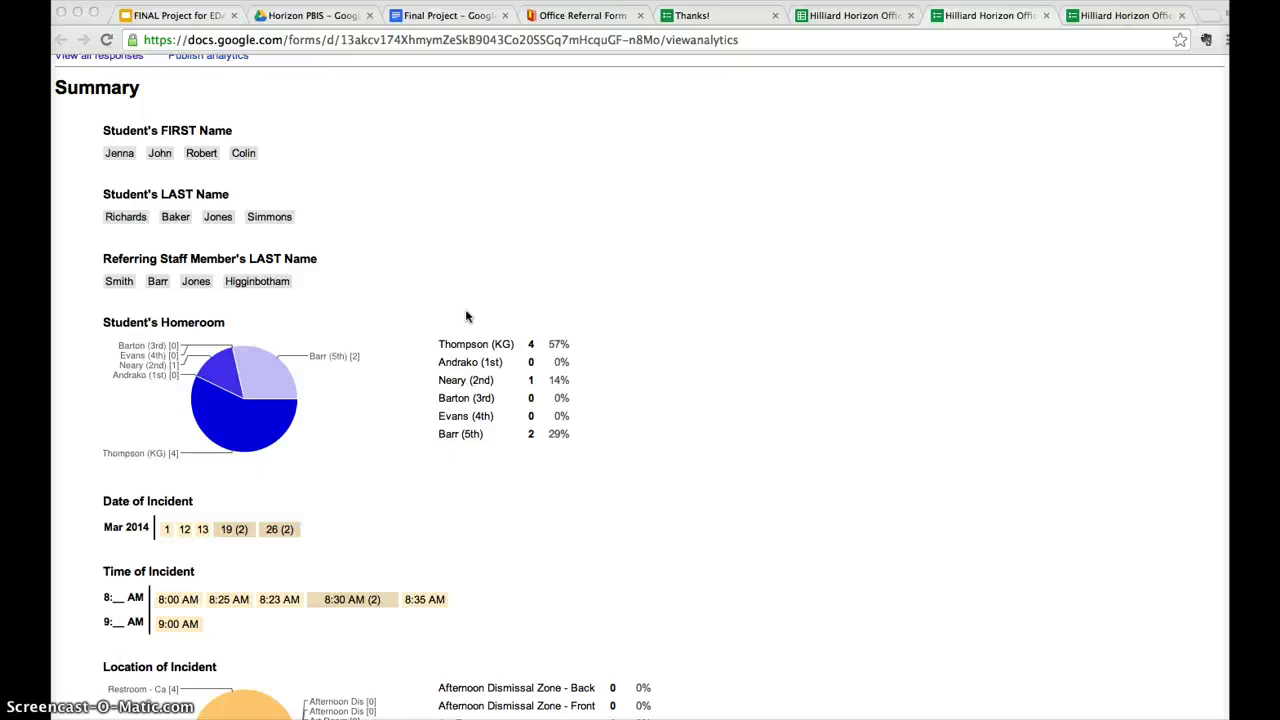
click(465, 317)
scroll(466, 325, down, 2)
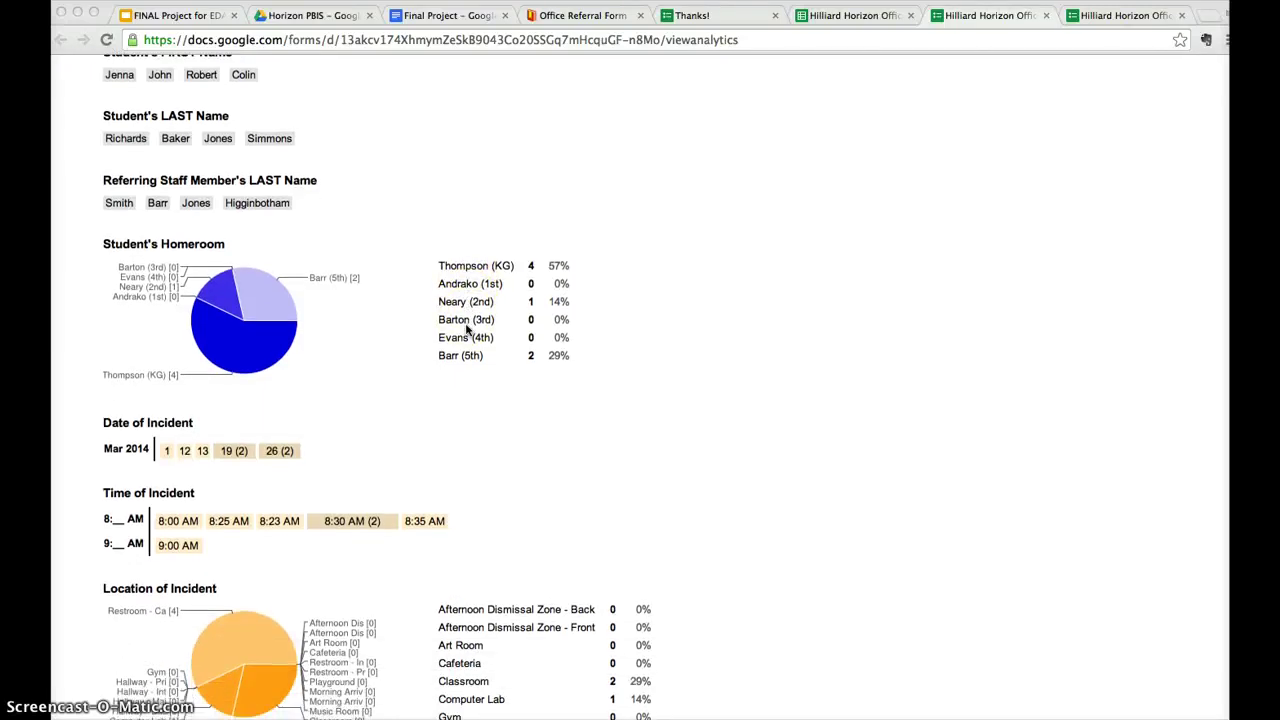
scroll(466, 330, down, 1)
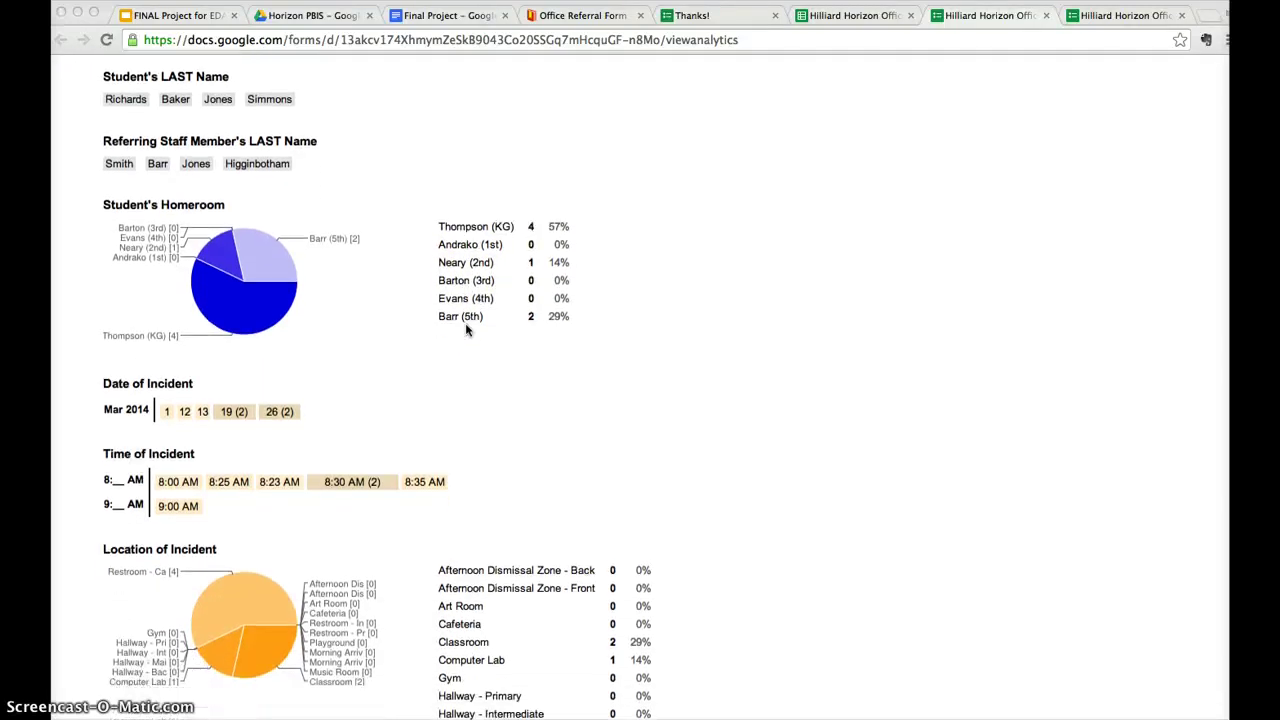